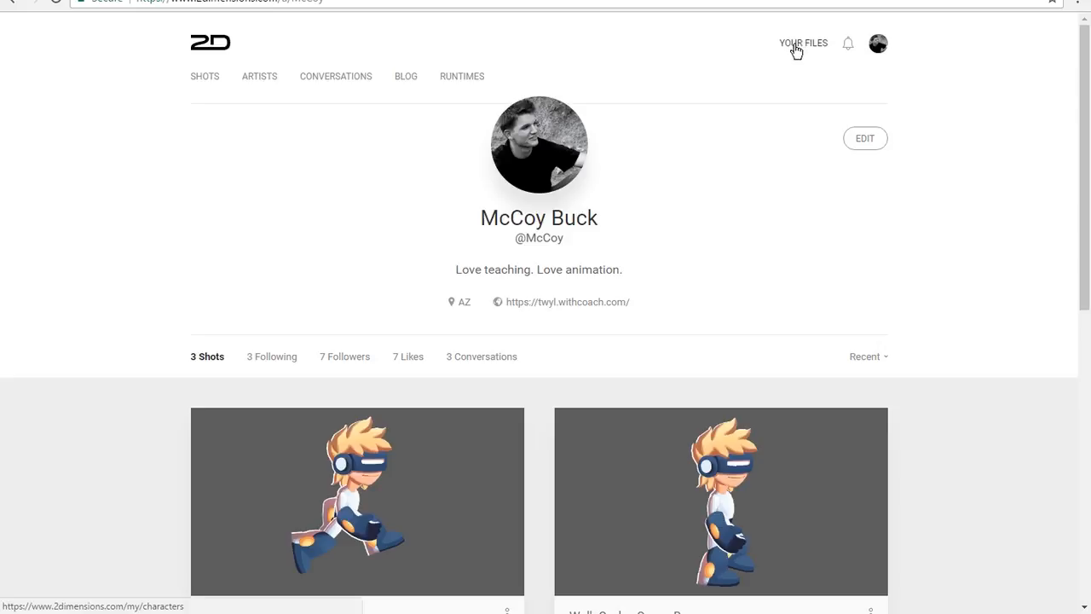
Step: Open the account's files page and create a new character file
left_click(882, 47)
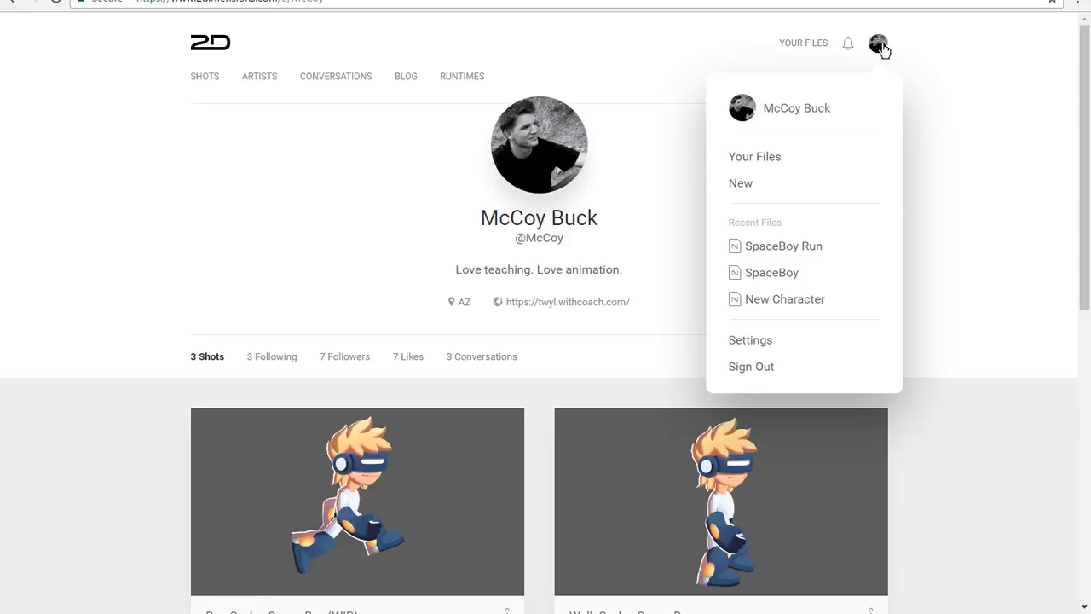
left_click(759, 157)
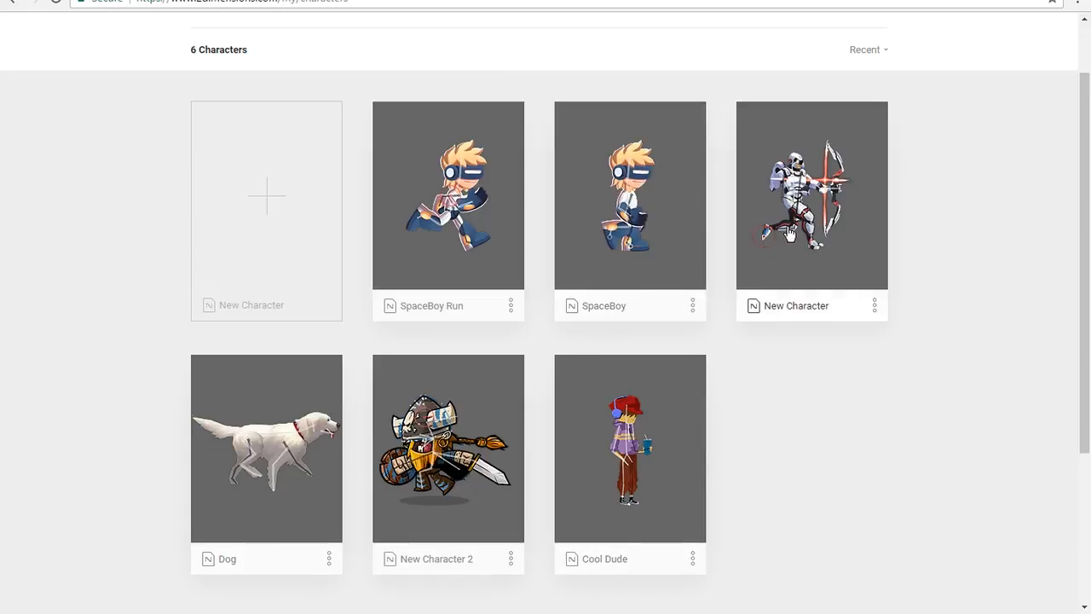
left_click(511, 307)
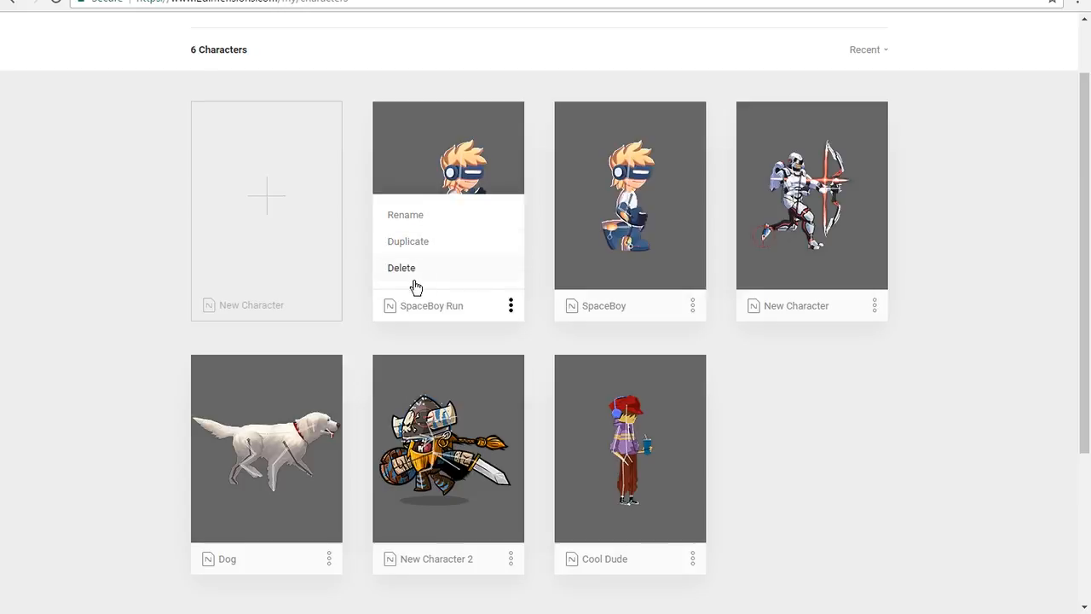
left_click(78, 258)
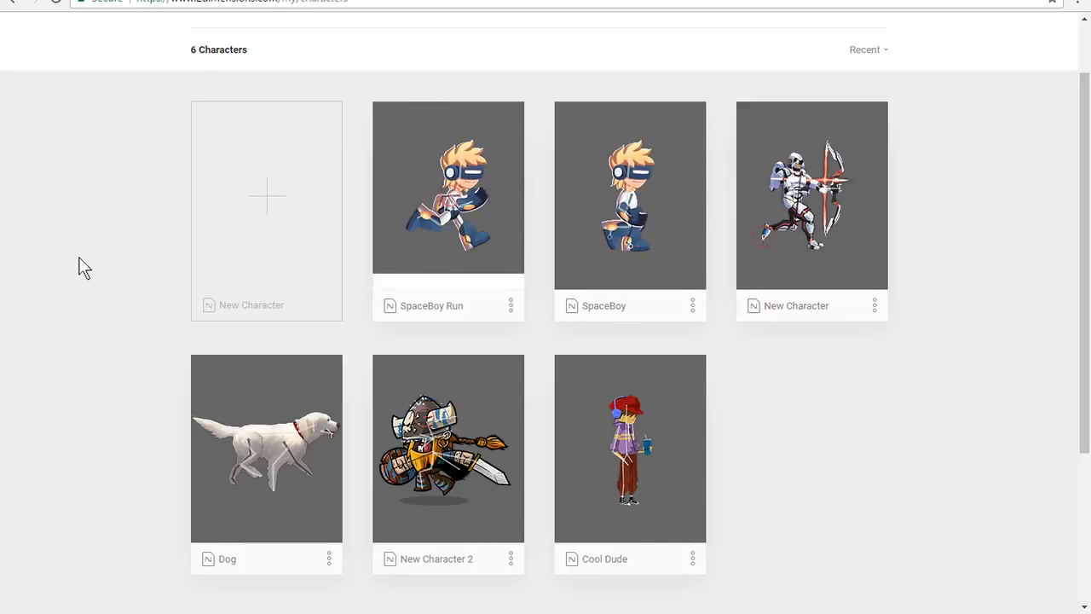
left_click(275, 245)
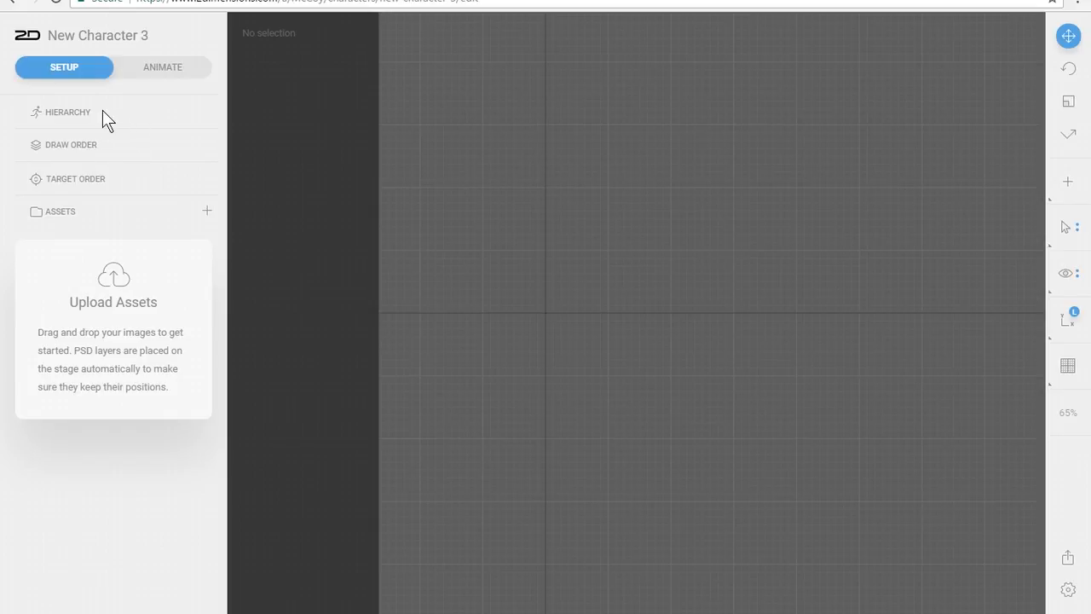
Step: In Setup mode, upload the Photoshop file whose name begins with TheK from the Documents > 2D > Assets folder
left_click(163, 69)
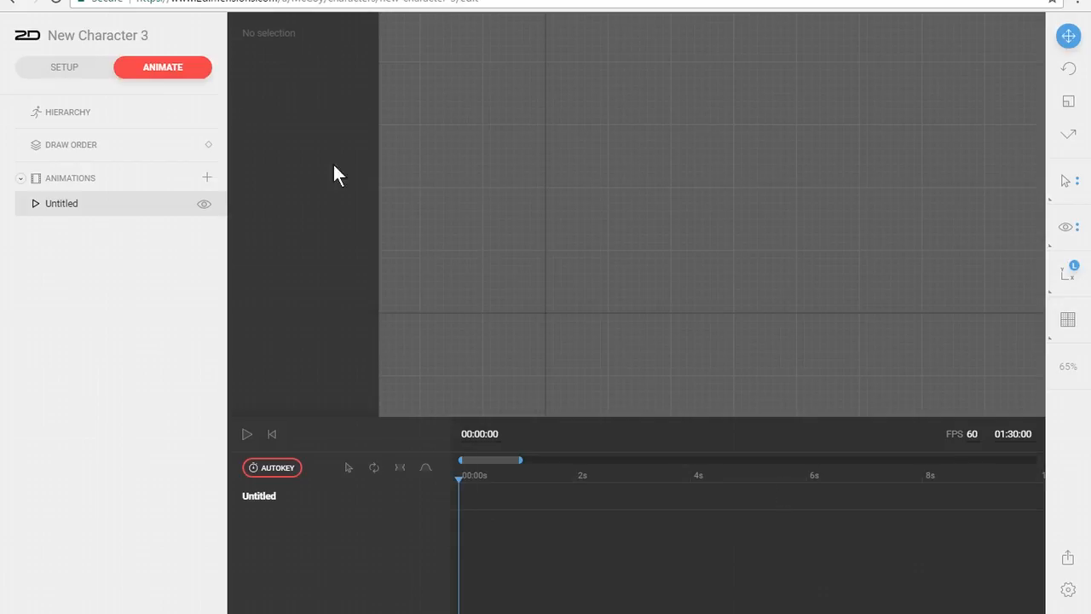
left_click(61, 68)
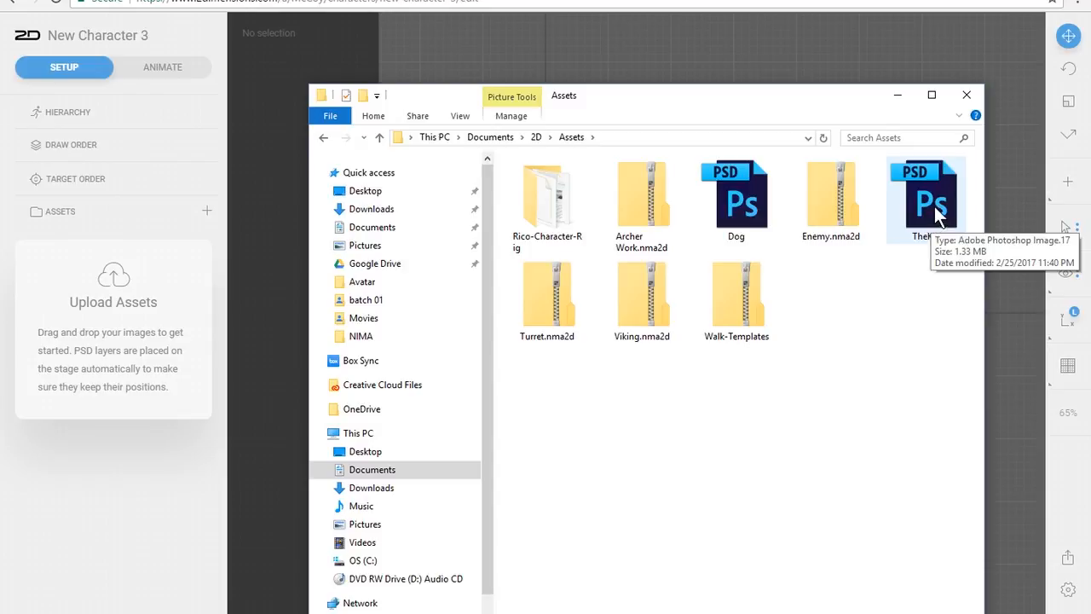
left_click_drag(932, 207, 222, 424)
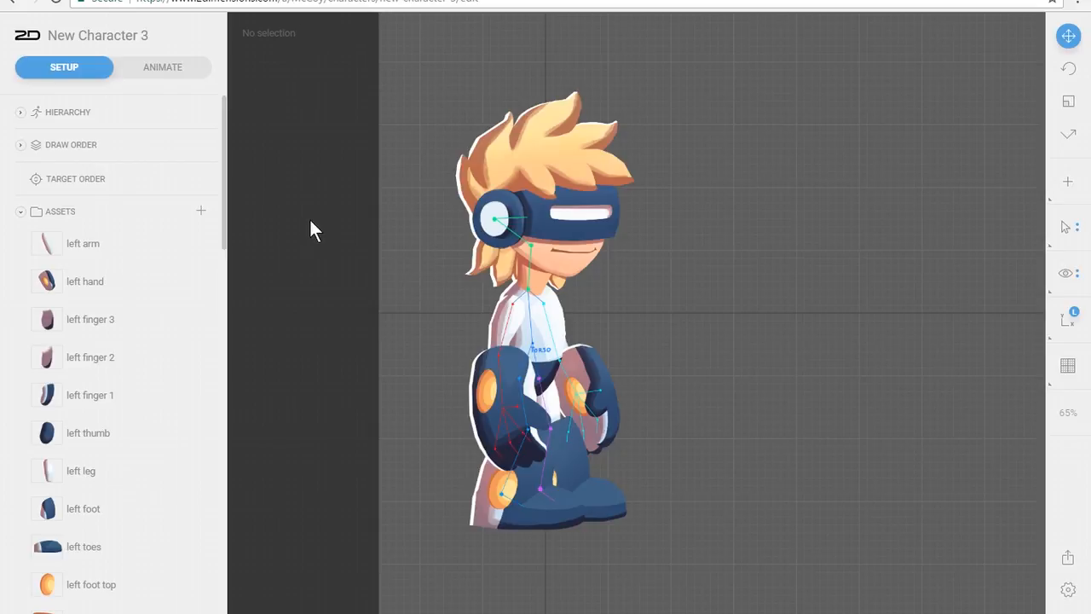
Step: Select the right arm image and compare its properties in Setup and Animate modes
left_click(491, 328)
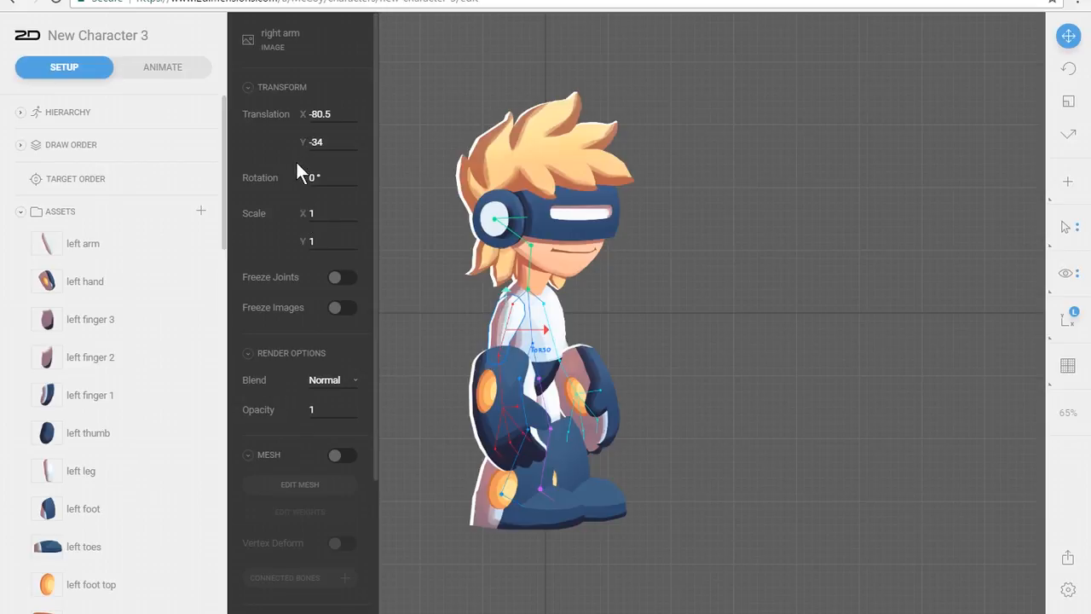
left_click(172, 66)
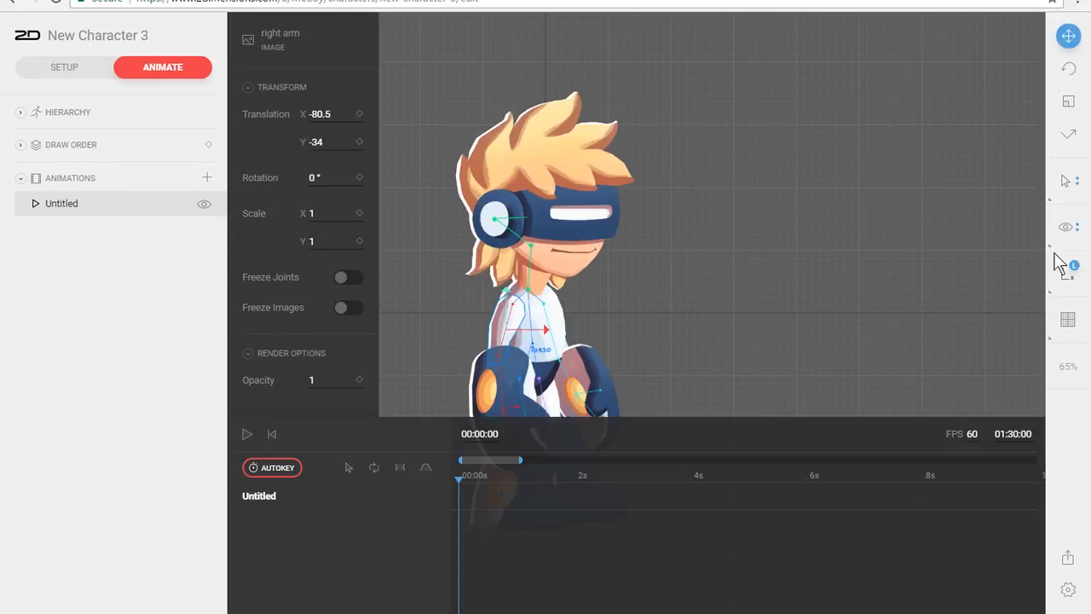
left_click(69, 67)
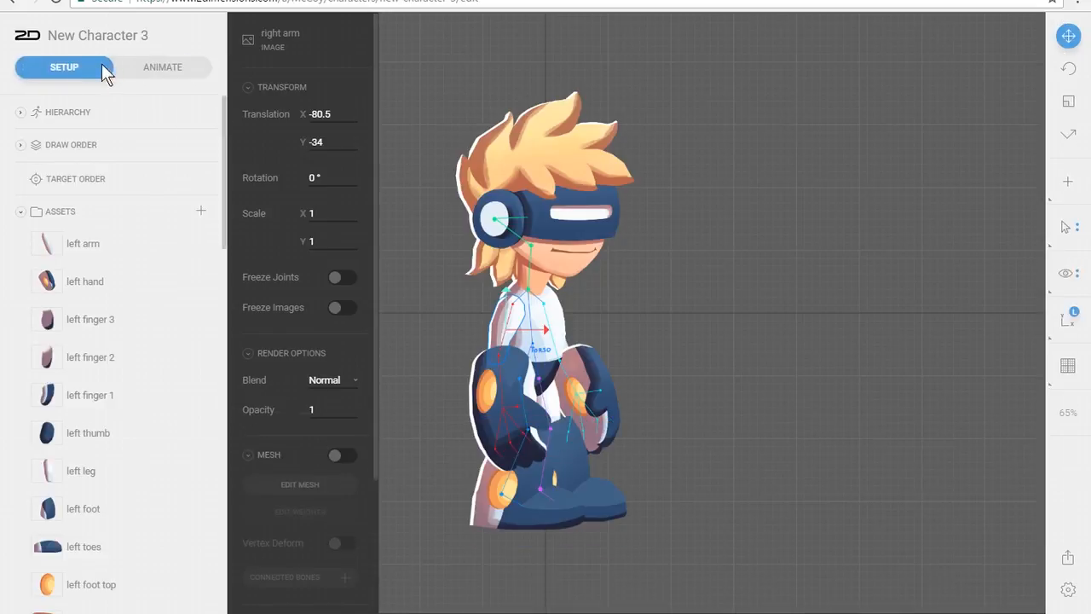
left_click(163, 66)
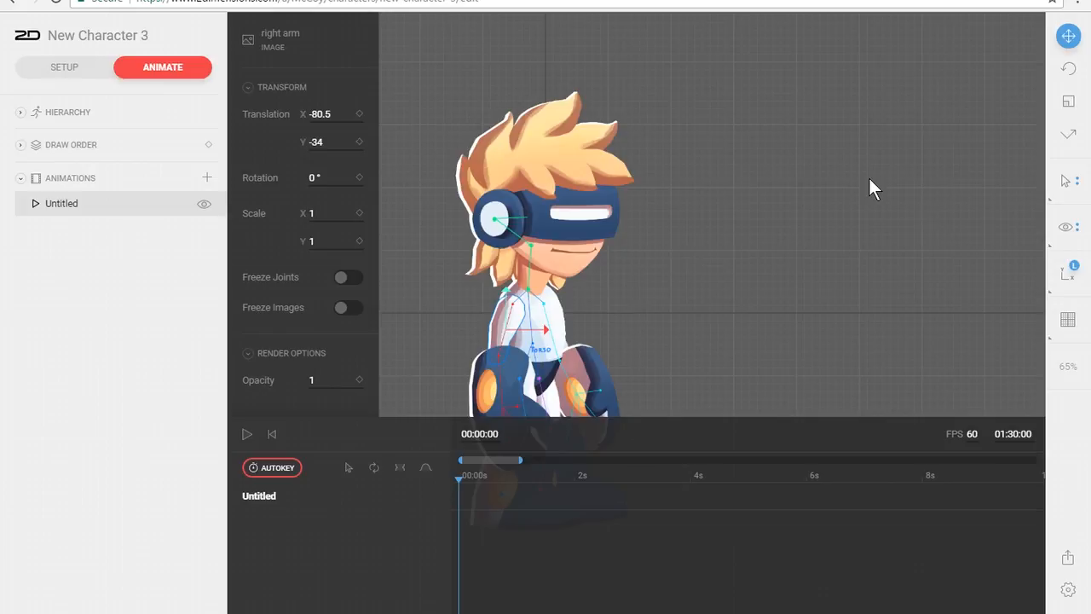
Step: Look through the editor preferences and the revision history, previewing the Mar 12, 11:15 AM revision
left_click(1068, 591)
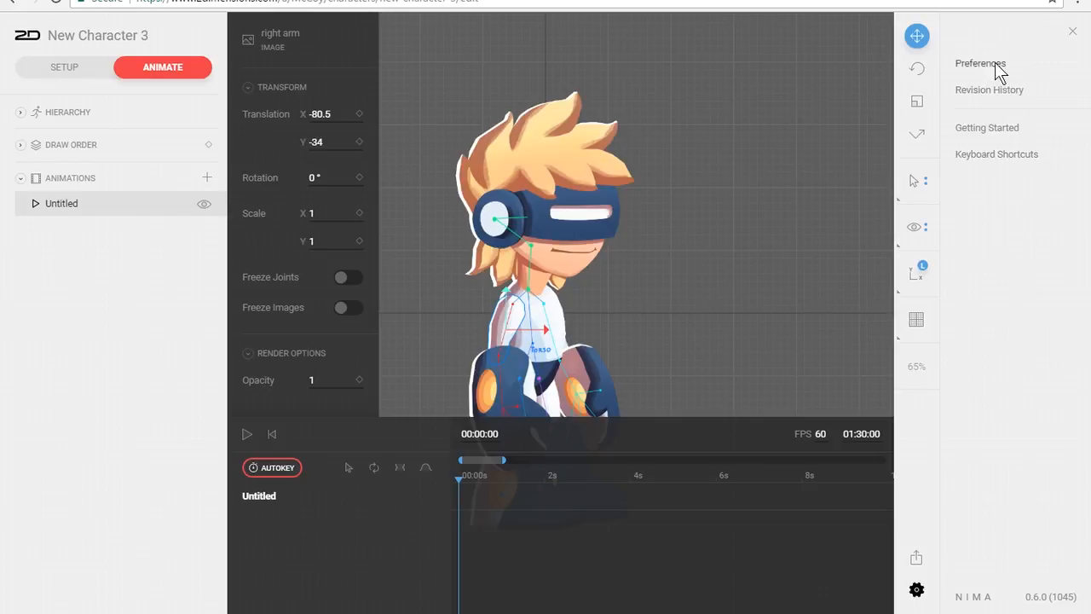
left_click(995, 63)
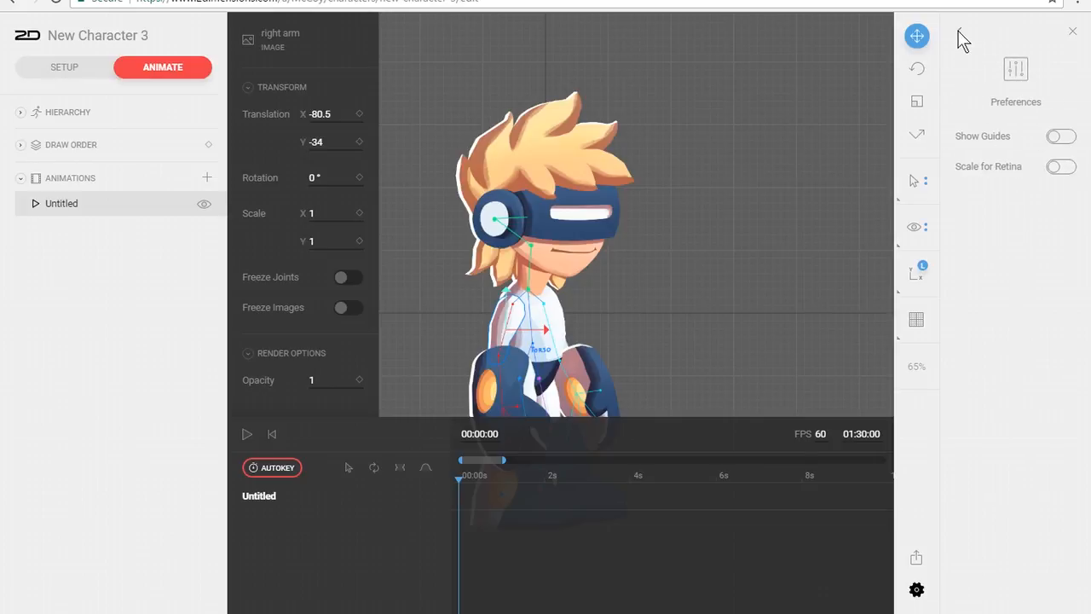
left_click(959, 31)
left_click(999, 87)
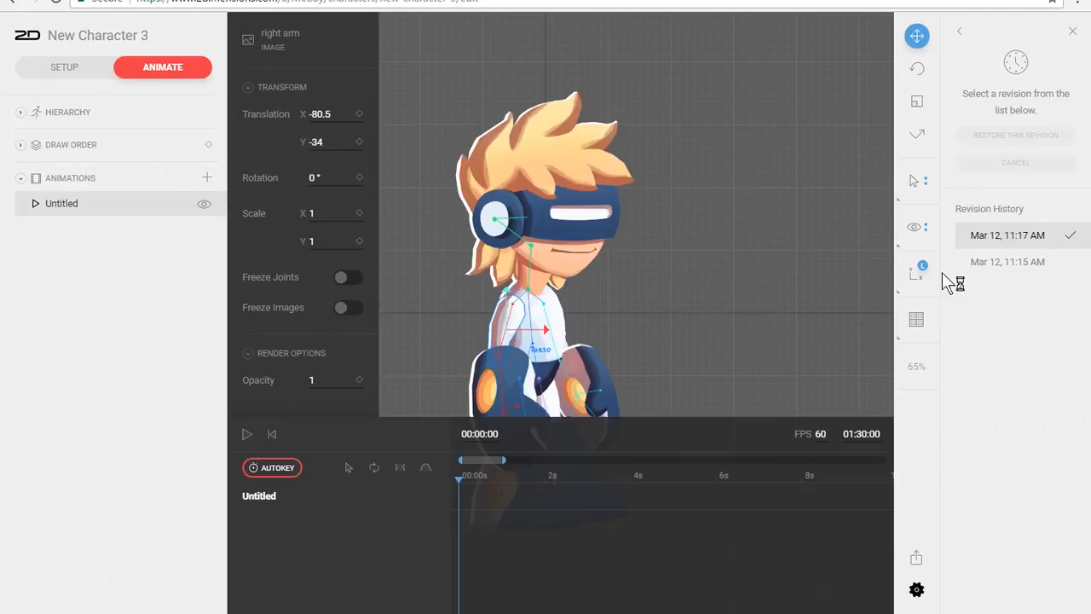
left_click(999, 264)
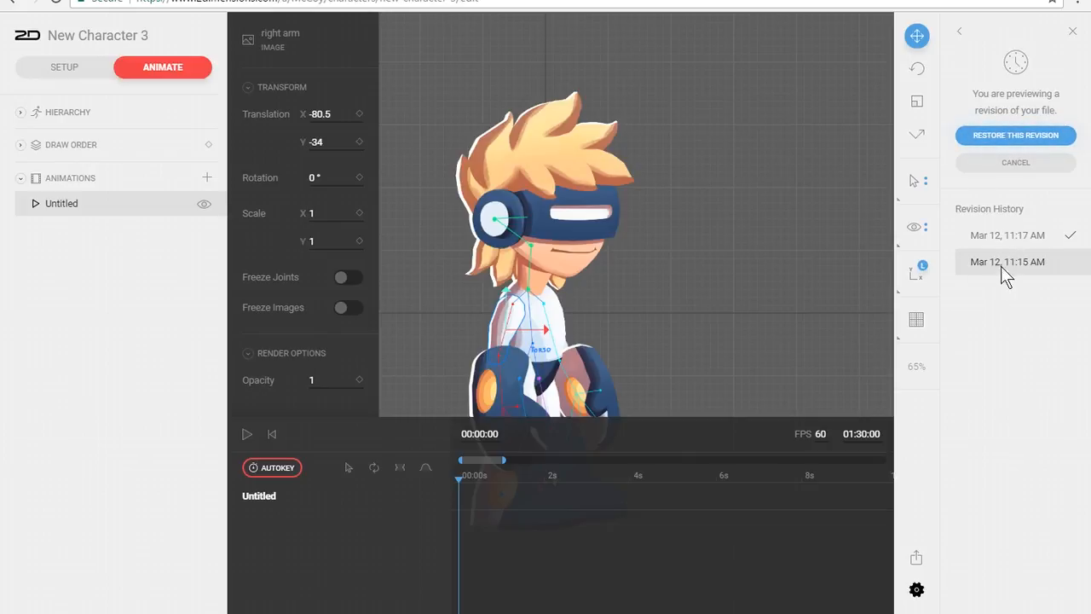
left_click(1000, 133)
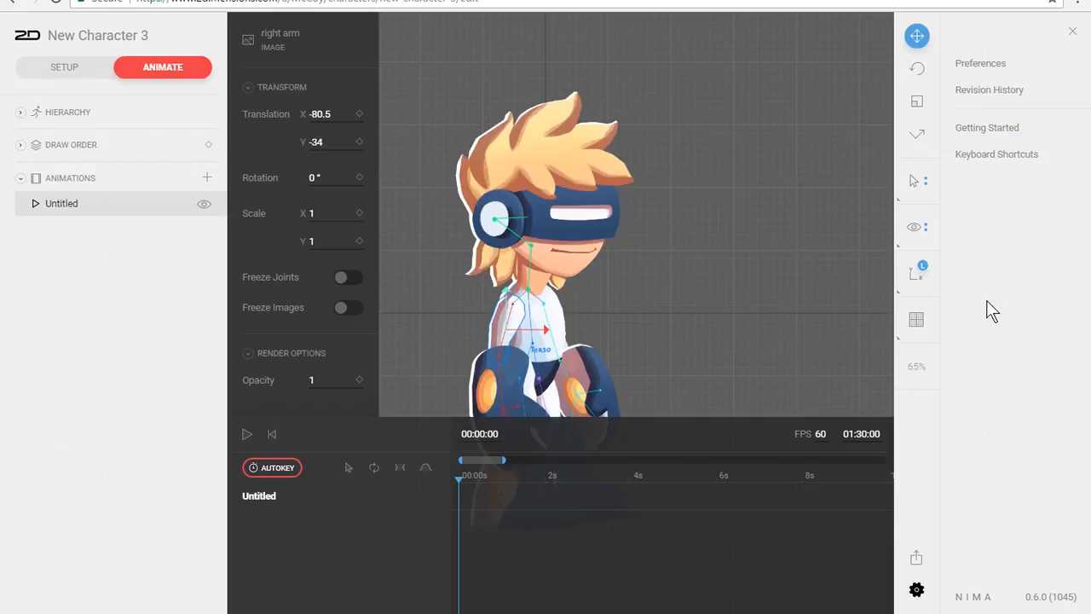
Step: Read through the Getting Started guide and the keyboard shortcuts in the editor settings
left_click(994, 130)
scroll(1001, 128, "down", 5)
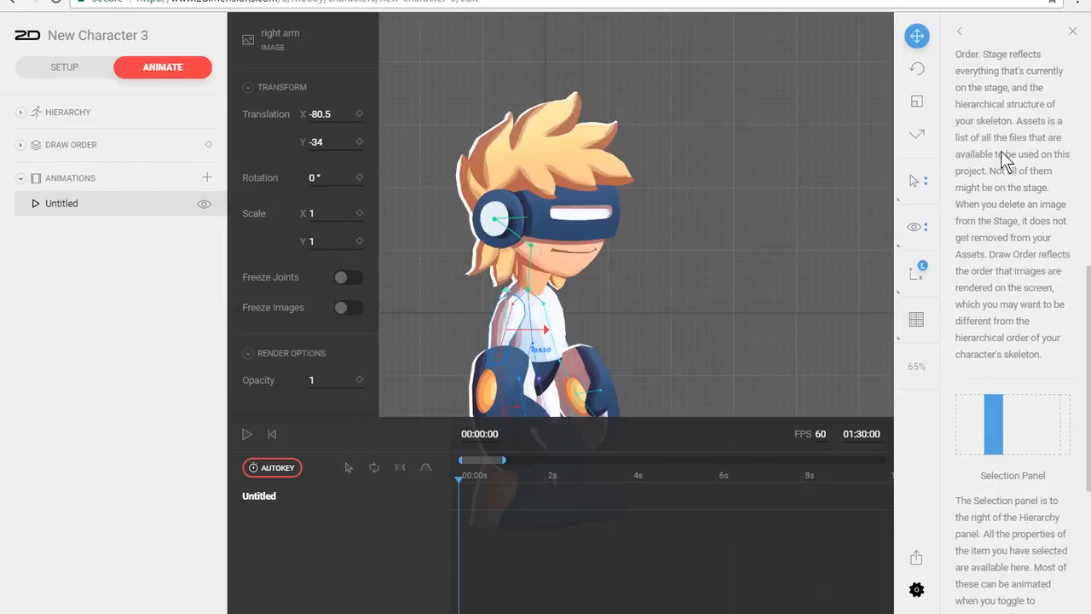
scroll(1003, 230, "up", 5)
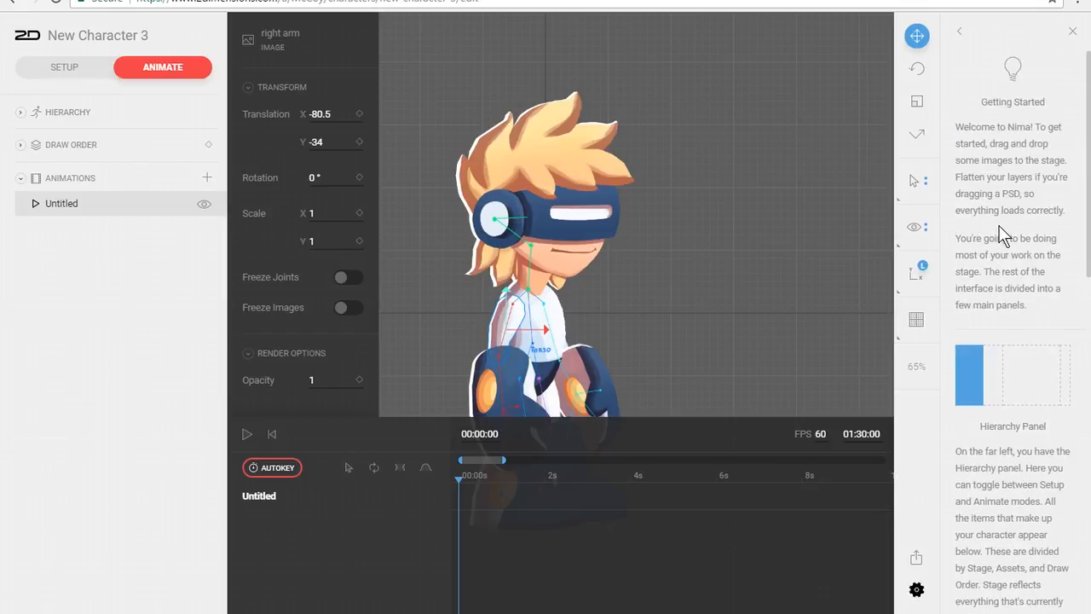
left_click(961, 29)
left_click(989, 155)
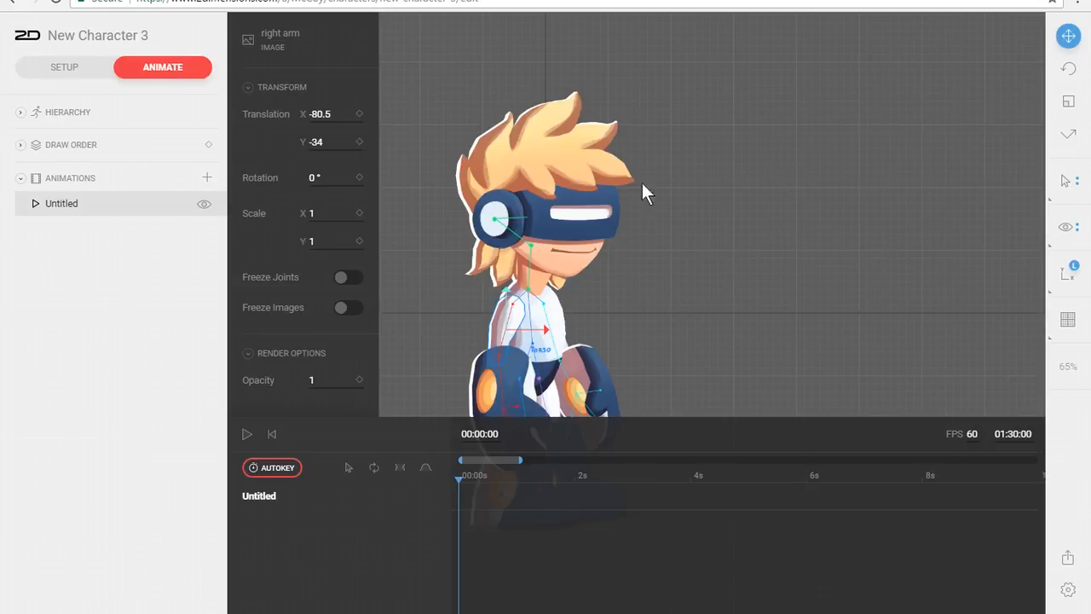
Step: Return to Setup mode and examine the imported images in the asset list
left_click(62, 65)
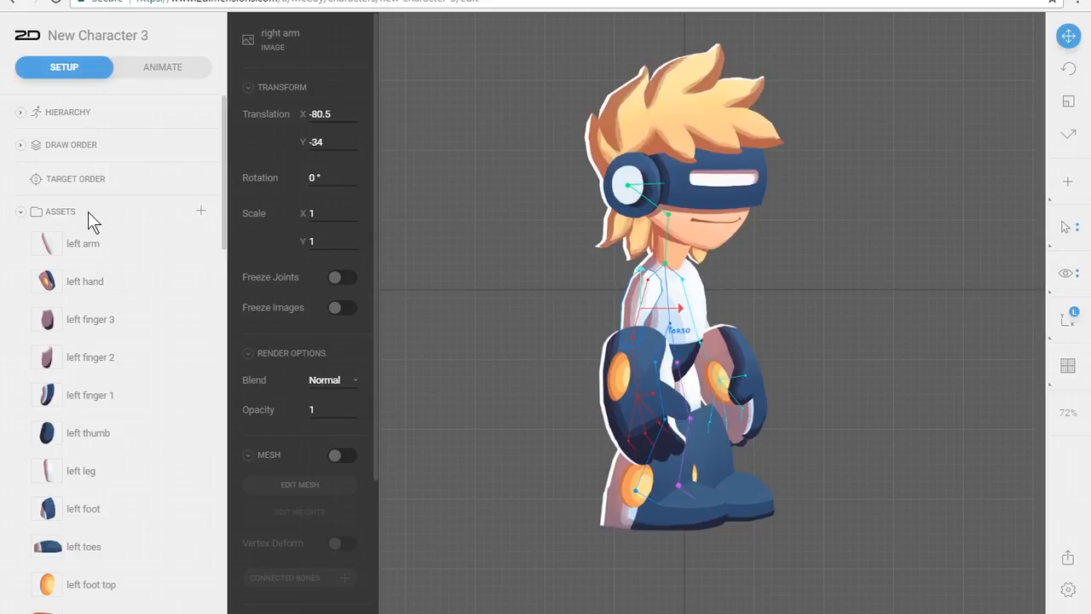
scroll(92, 218, "down", 4)
scroll(94, 220, "down", 8)
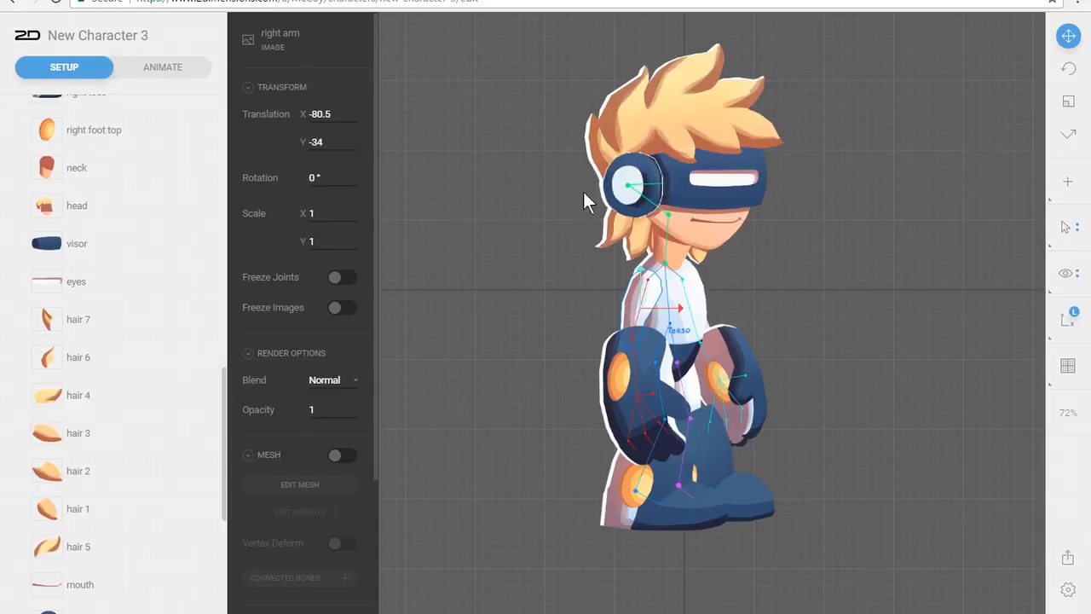
scroll(103, 288, "up", 10)
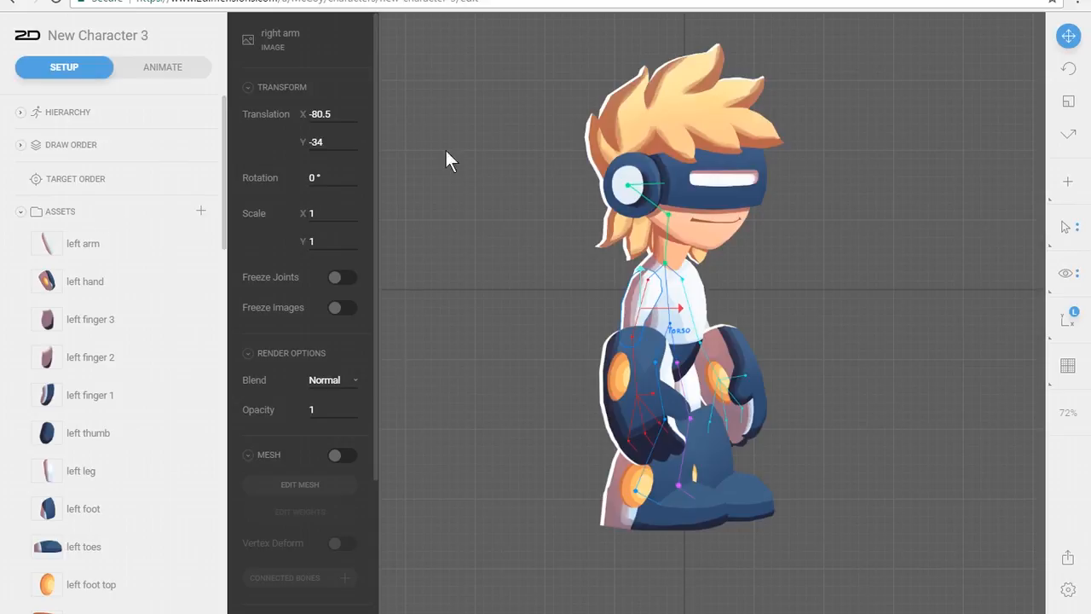
Step: Clear the right arm selection and delete the visor image from the stage
left_click(586, 156)
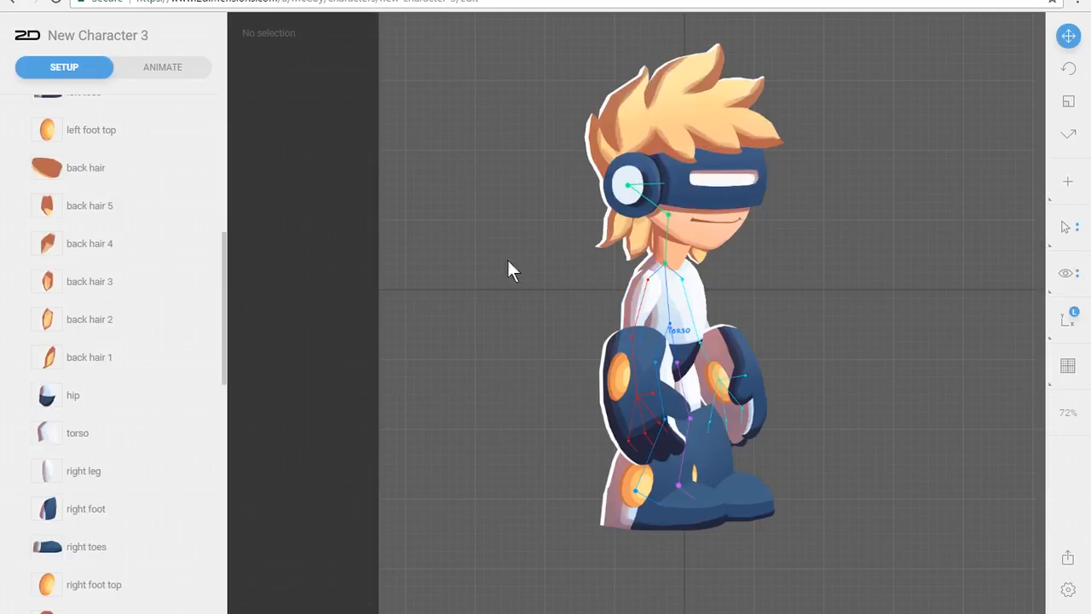
left_click(699, 197)
key("Delete")
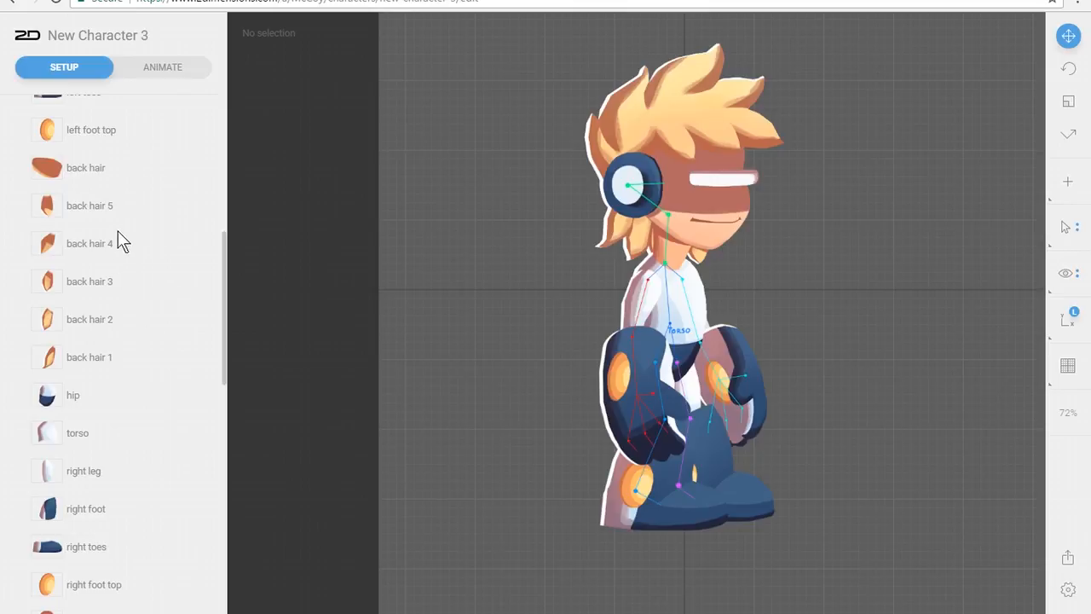
Step: Place the visor asset back on the stage over the character's face
scroll(132, 331, "down", 5)
left_click(131, 331)
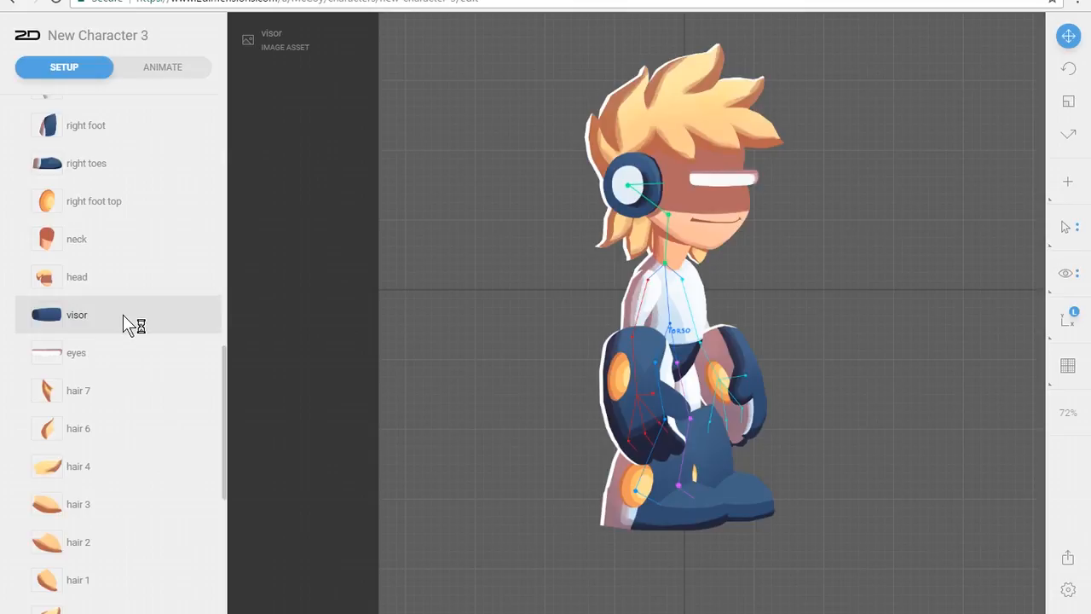
left_click_drag(89, 318, 692, 174)
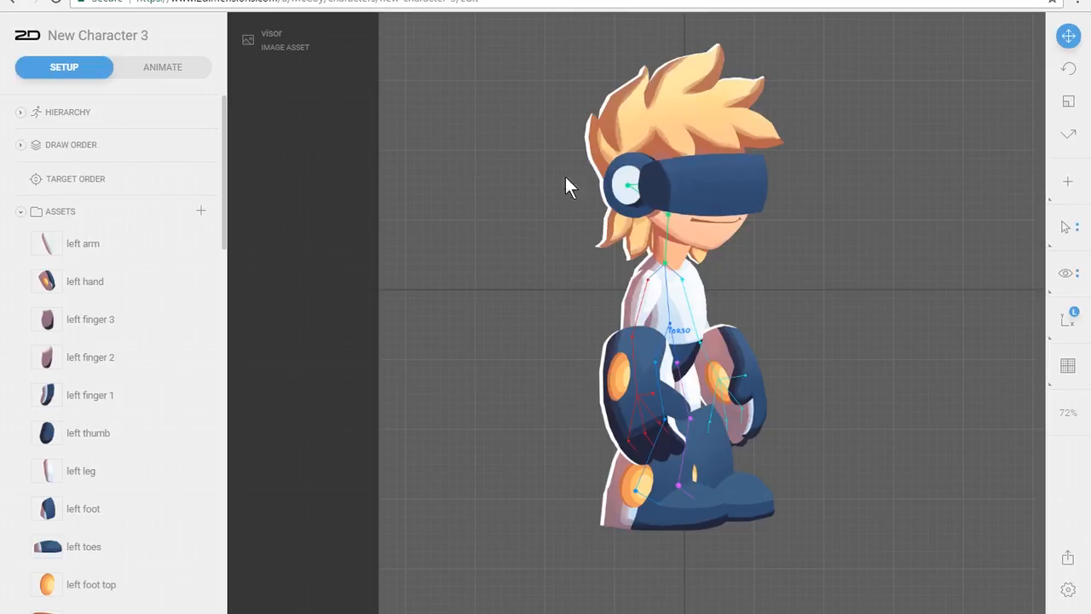
Step: Move the visor between the eyes and the head in the draw order, align it over the face, and deselect it
left_click(19, 213)
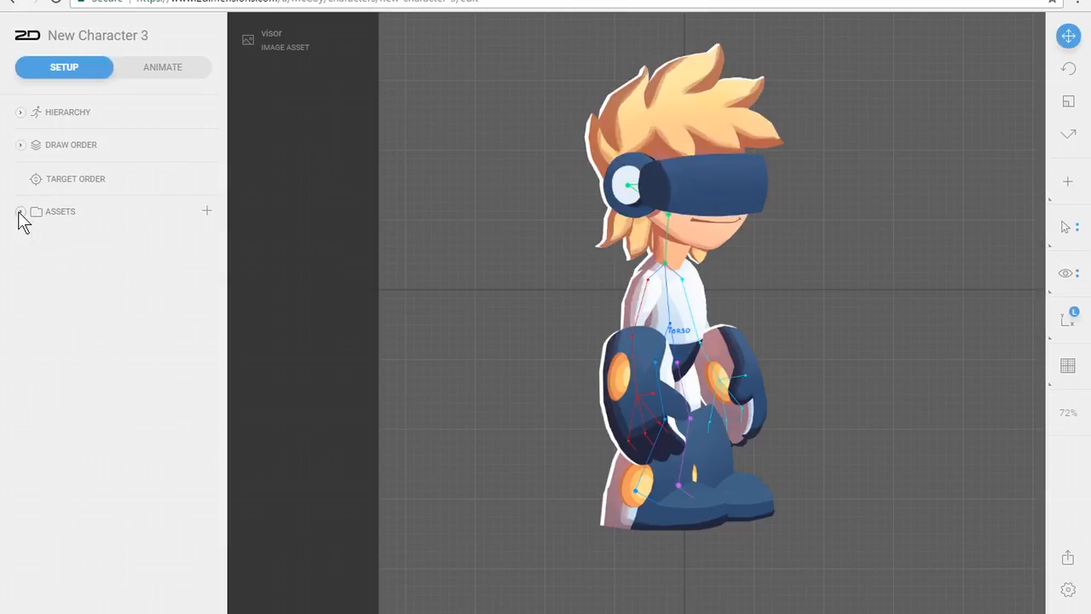
left_click(24, 150)
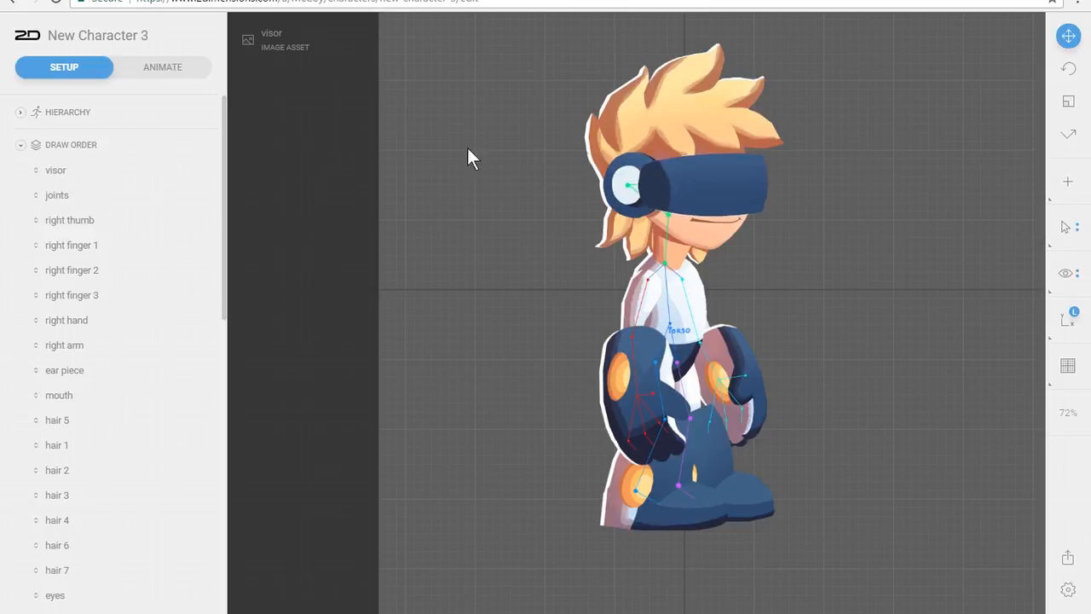
left_click(96, 167)
mouse_move(96, 167)
left_mouse_down()
mouse_move(121, 346)
mouse_move(86, 304)
left_mouse_up()
scroll(122, 346, "down", 4)
left_click_drag(708, 207, 703, 199)
key("Escape")
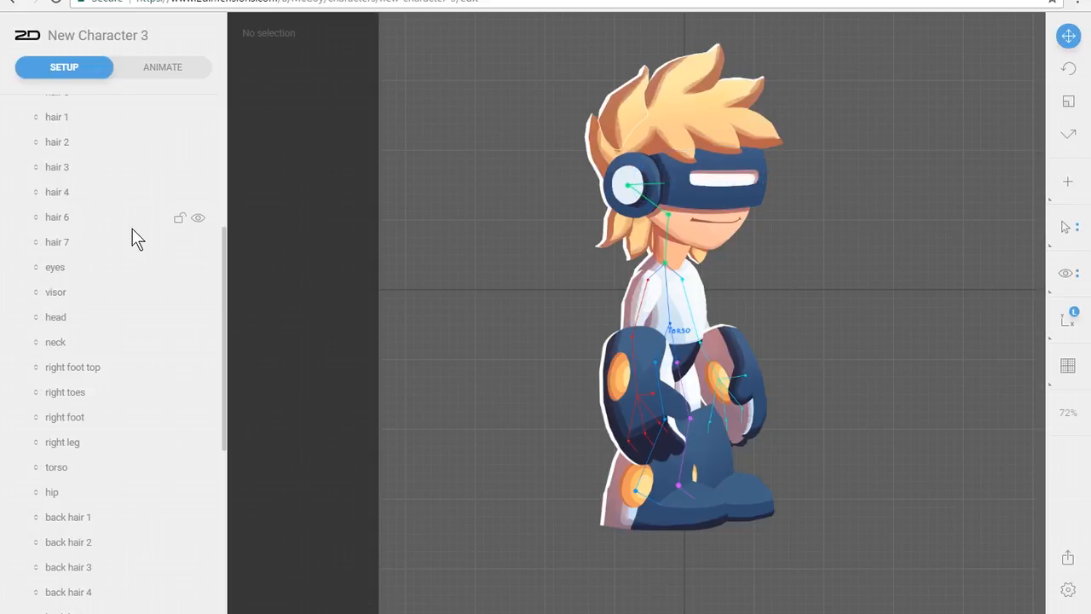
Step: Review the full draw order list, including the left arm layers behind the rest of the character
scroll(134, 237, "down", 5)
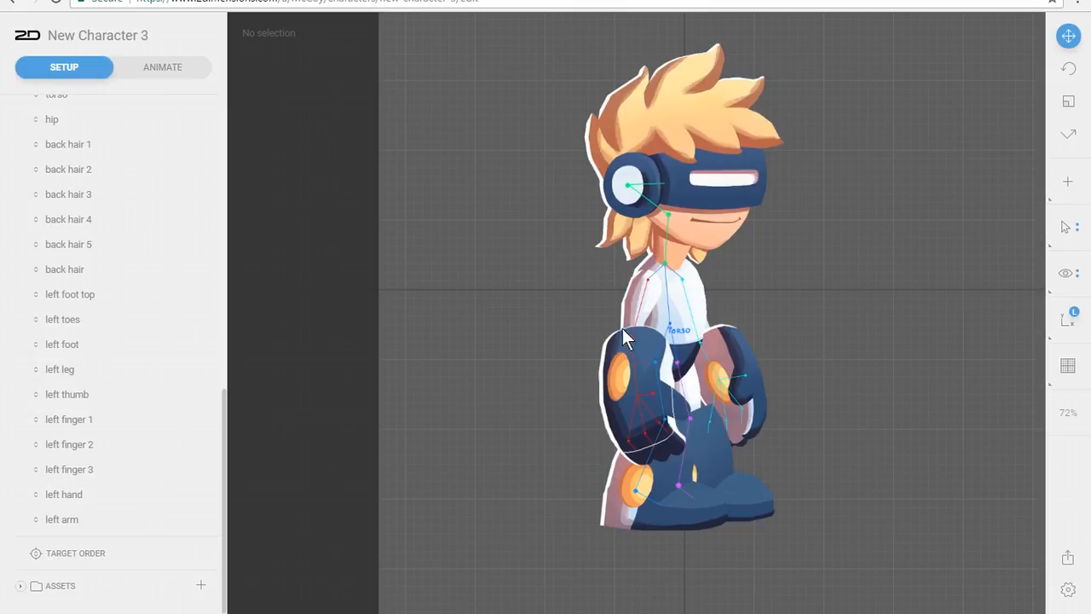
scroll(624, 328, "up", 1)
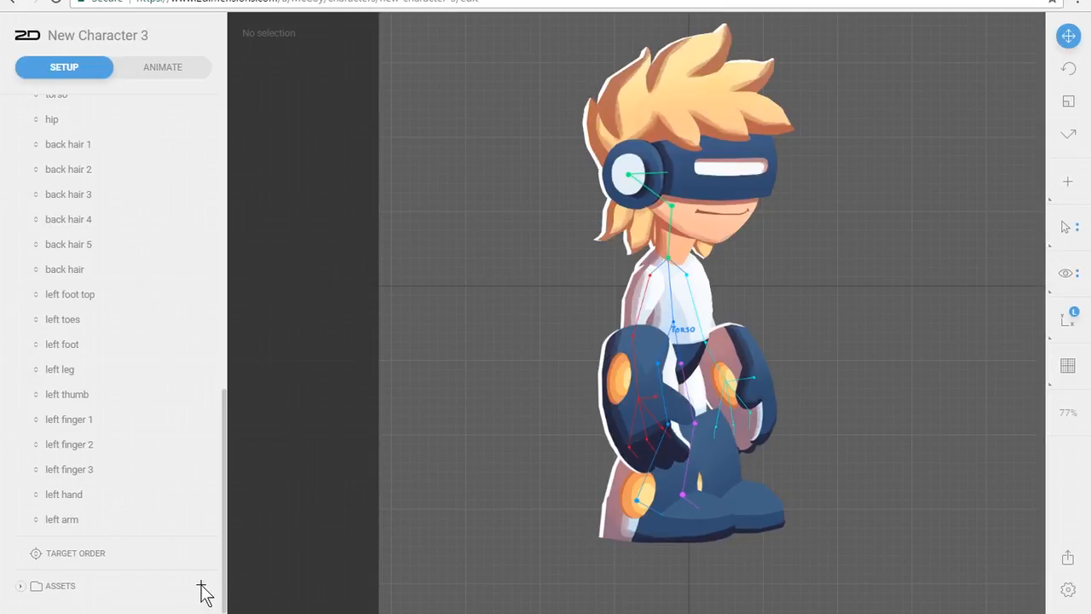
scroll(165, 450, "up", 4)
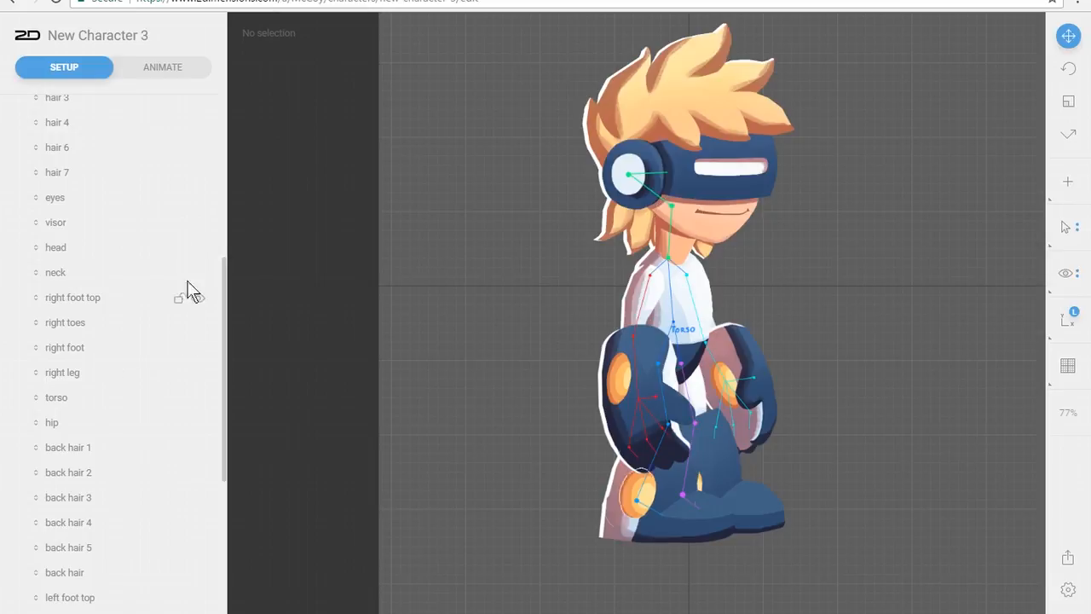
scroll(109, 273, "up", 4)
scroll(108, 277, "up", 1)
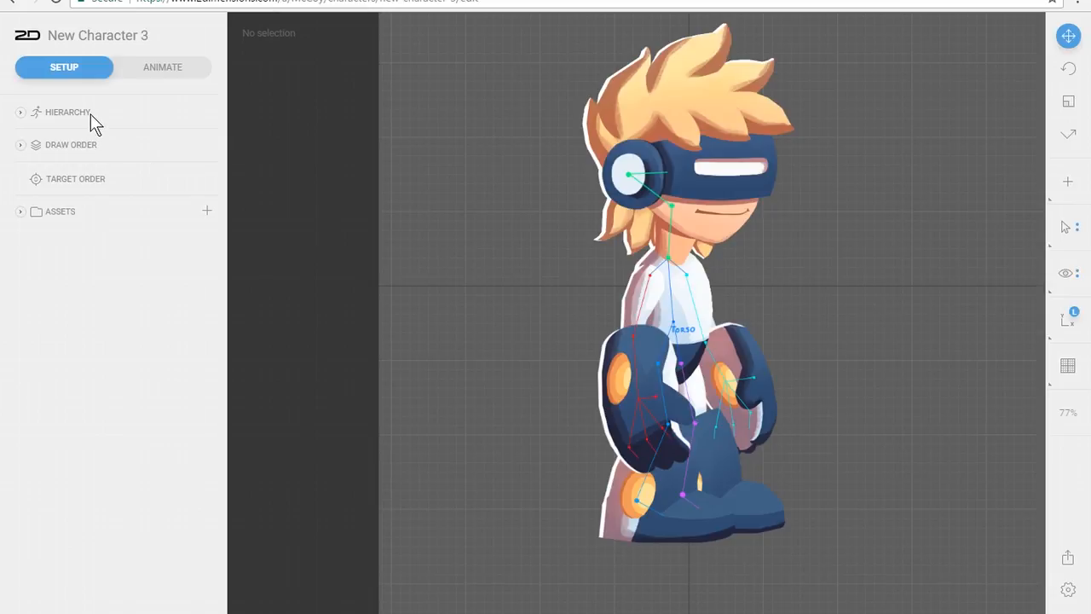
Step: Expand the character's hierarchy and select the left leg image to view its properties
left_click(23, 117)
left_click(133, 290)
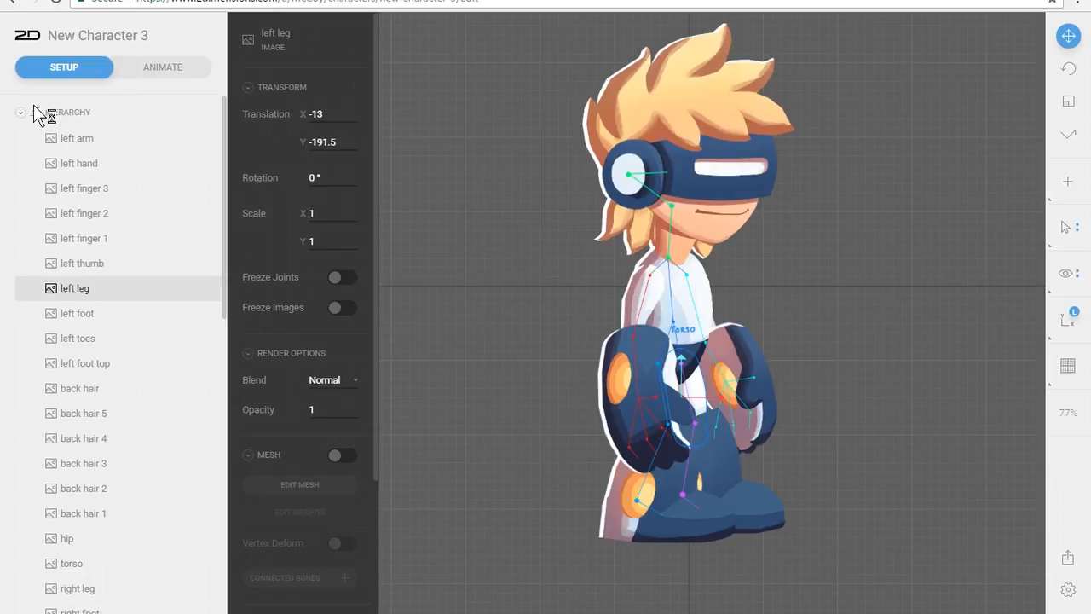
Step: Try parenting the left leg to the left foot in the hierarchy, and undo that change
scroll(103, 134, "down", 6)
scroll(101, 419, "down", 2)
scroll(101, 420, "up", 9)
left_click_drag(84, 288, 86, 332)
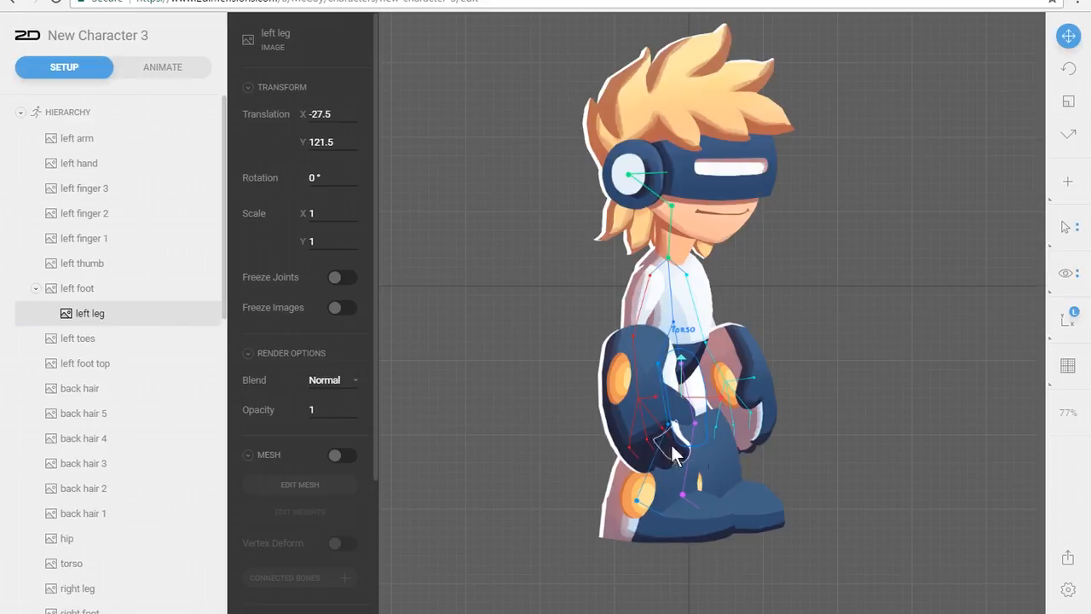
key("ctrl+z")
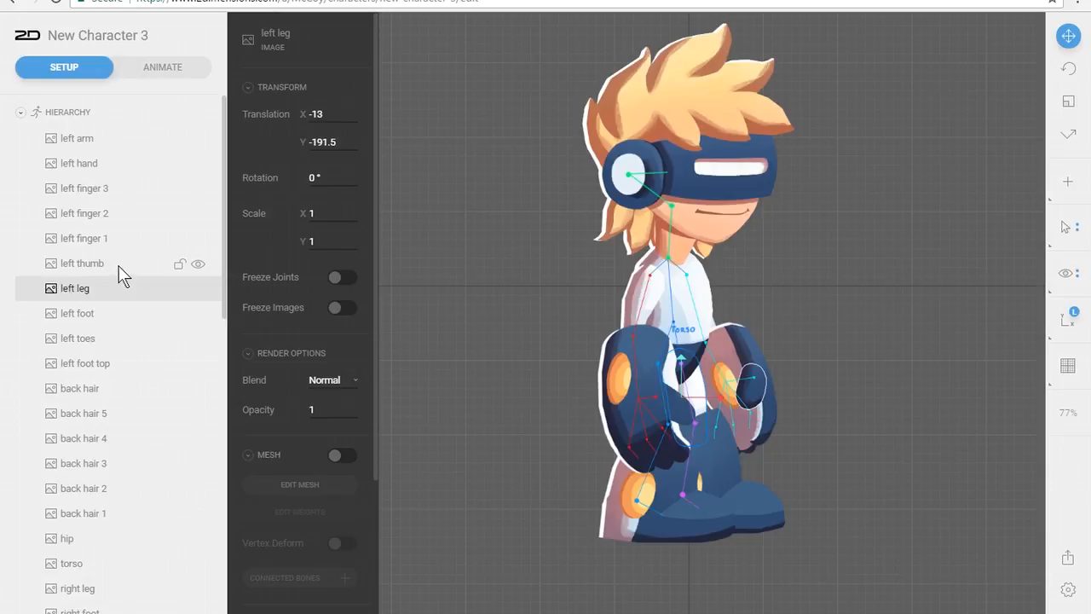
Step: Look through the hierarchy and select the right toes, right foot and right foot top on the stage to identify their entries
scroll(120, 149, "down", 6)
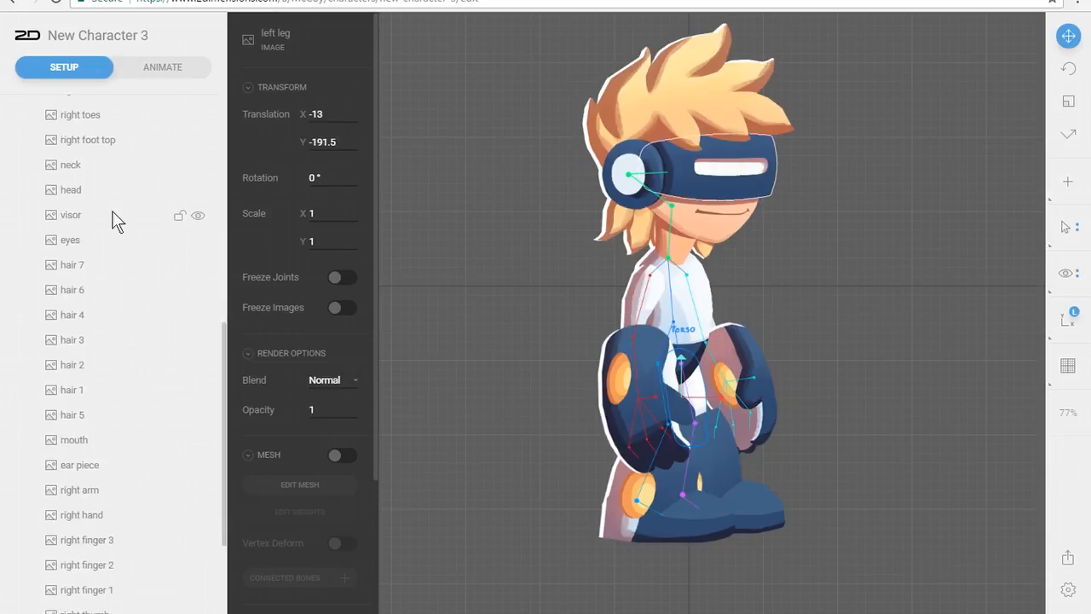
scroll(116, 220, "up", 6)
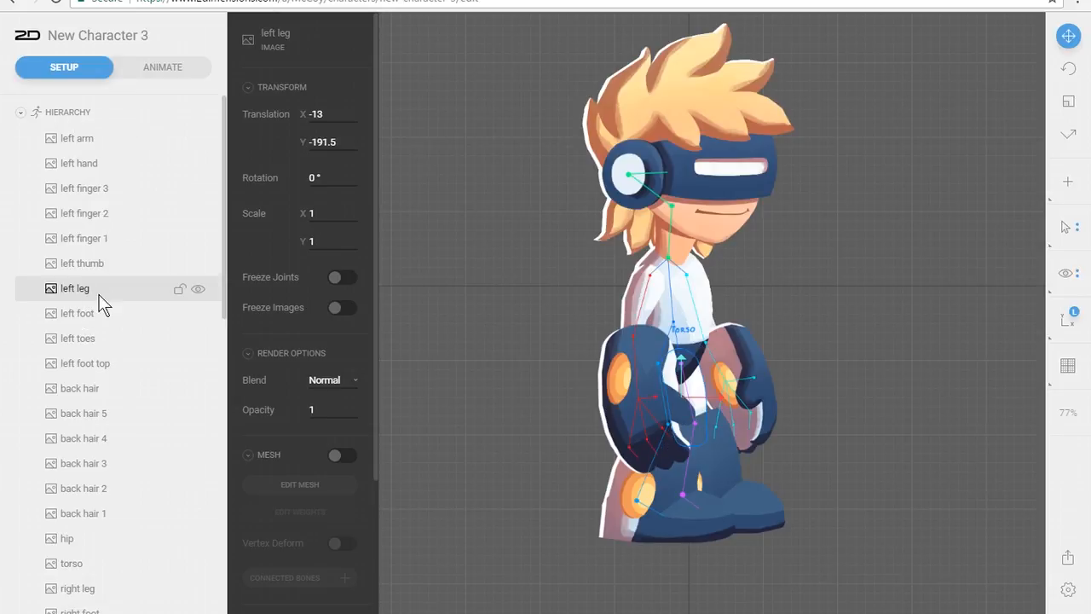
left_click(616, 486)
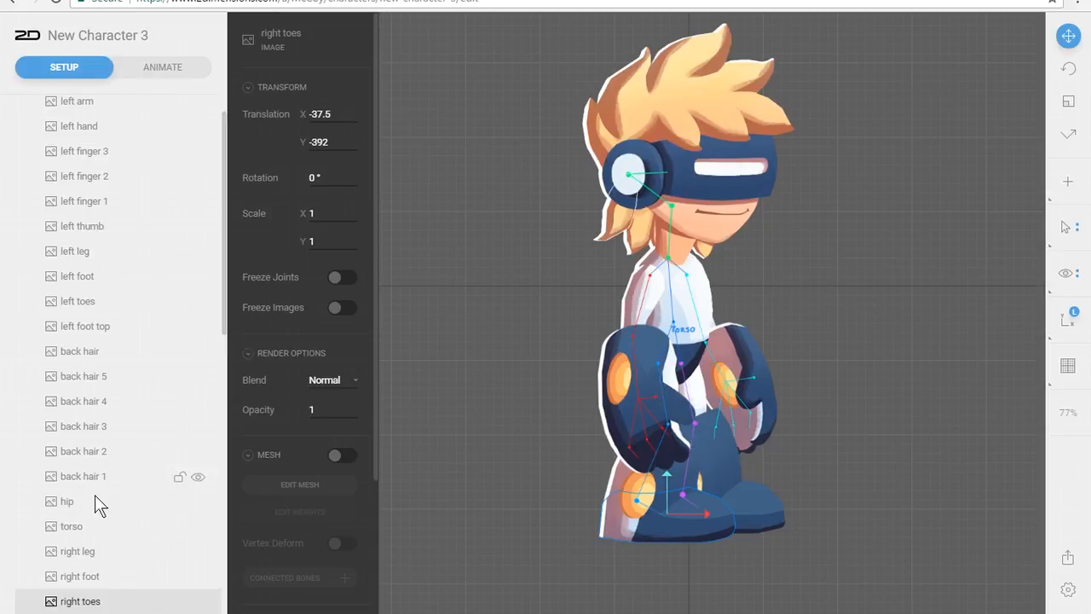
scroll(103, 485, "down", 3)
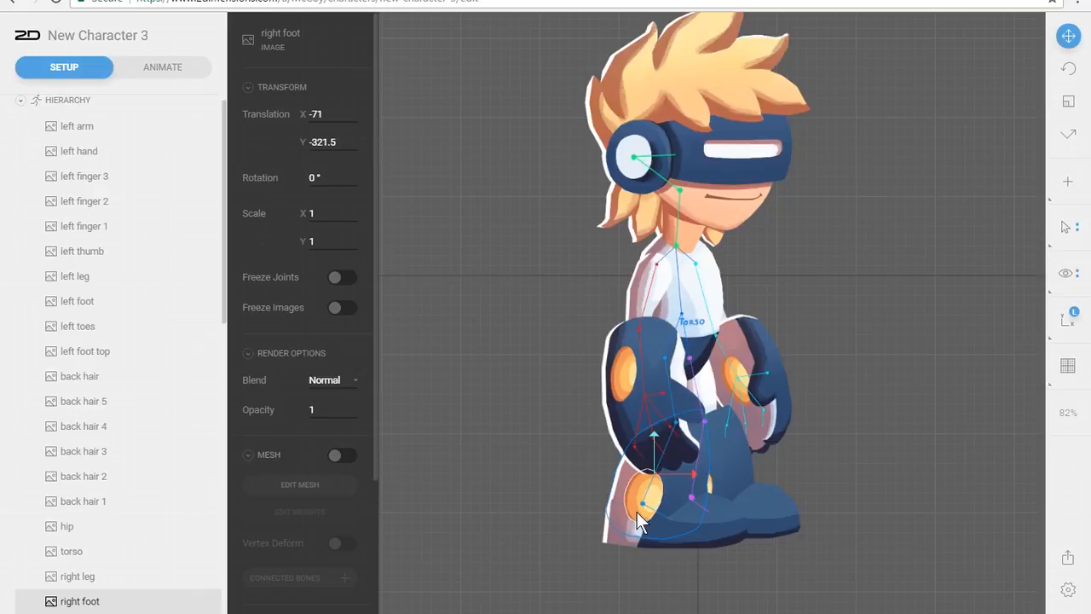
left_click(639, 522)
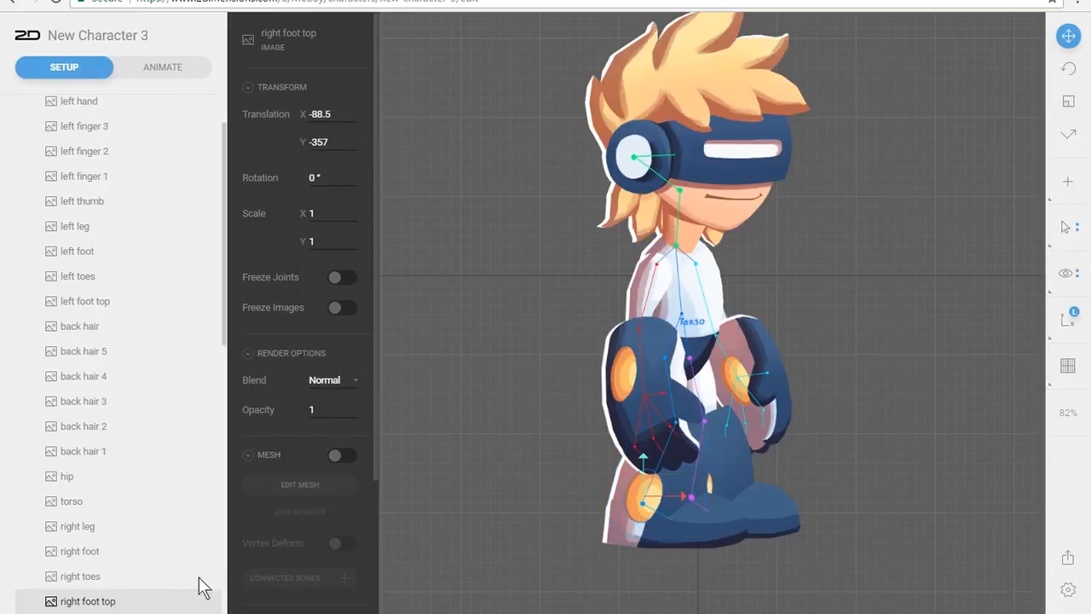
Step: Try moving the right foot top image away from the foot on the stage, and undo the move
scroll(119, 587, "down", 4)
left_click_drag(638, 504, 580, 445)
key("ctrl+z")
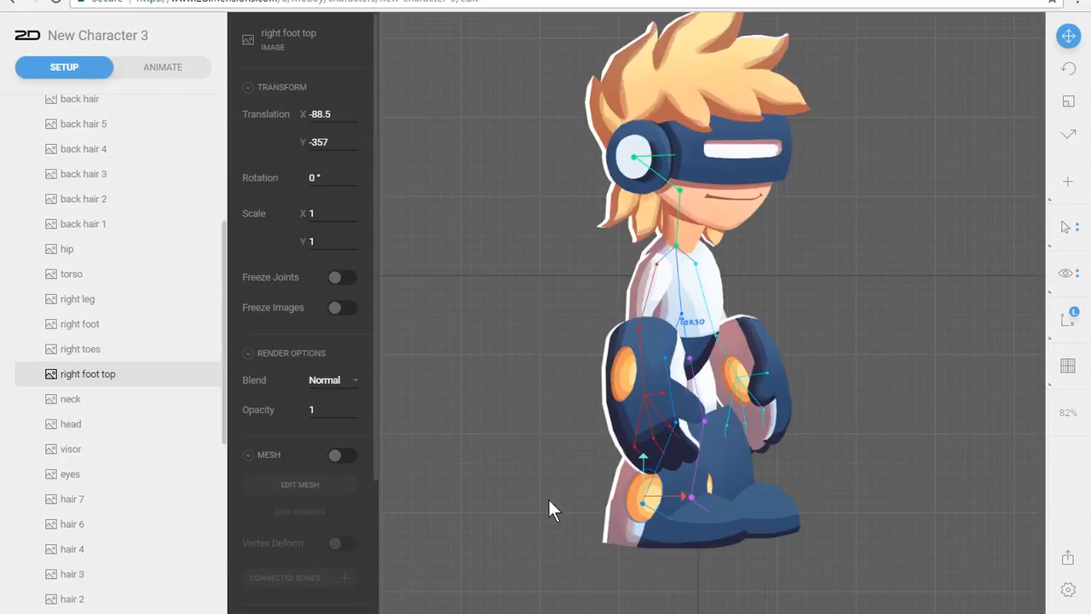
Step: Select the right foot and right toes images on the stage to examine which part of the leg each one covers
left_click(620, 489)
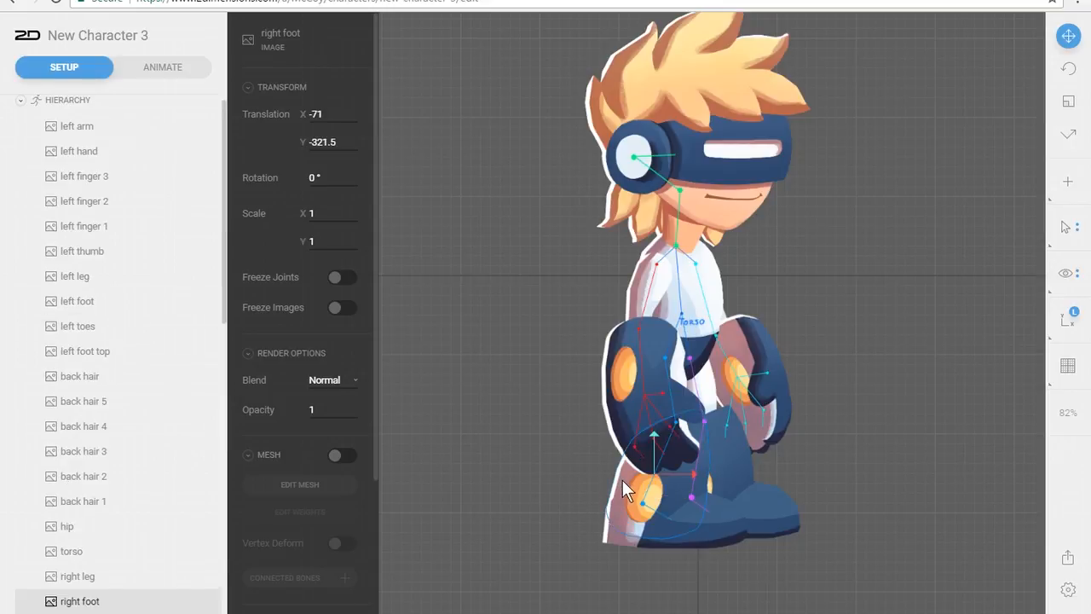
scroll(225, 482, "down", 2)
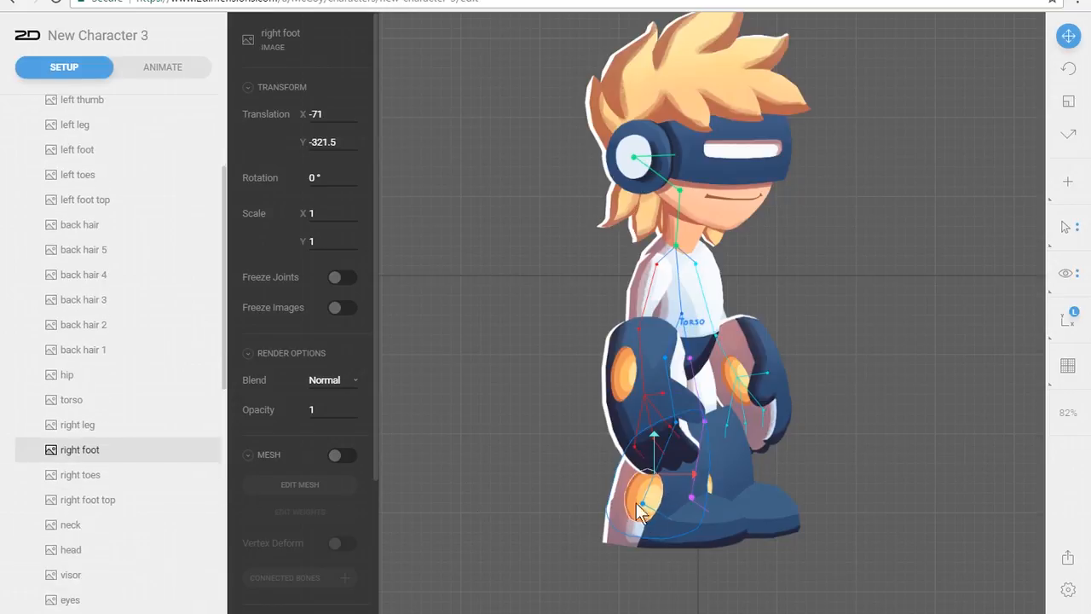
left_click(617, 538)
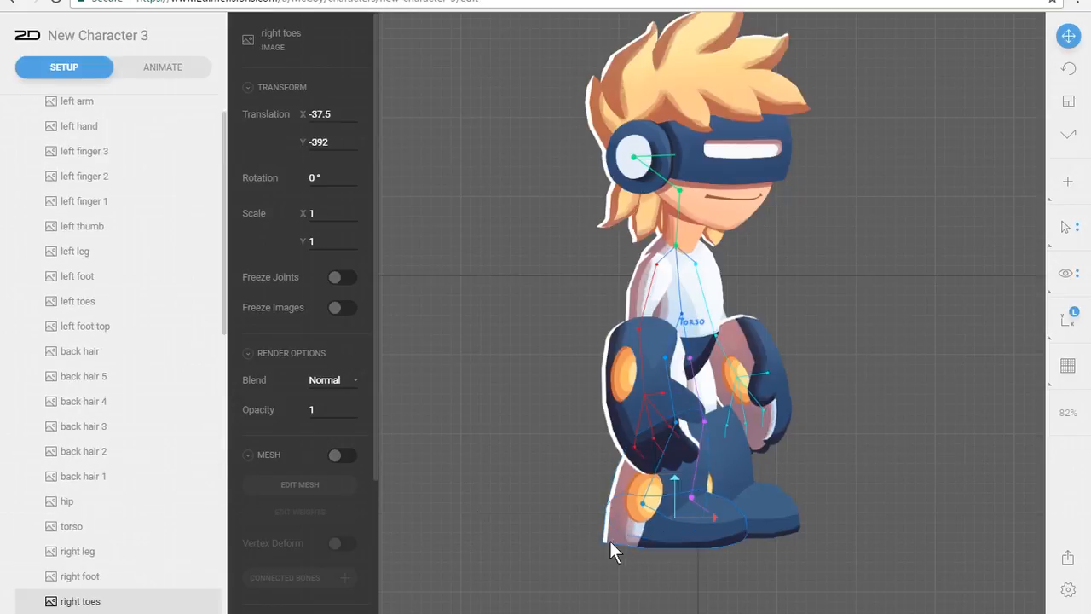
scroll(654, 526, "down", 2)
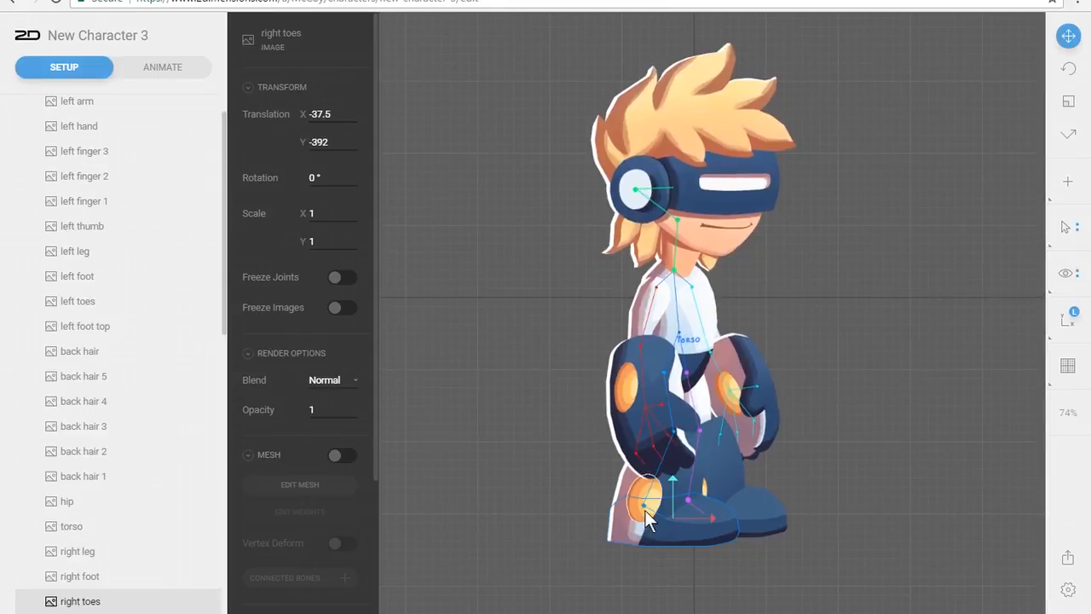
scroll(491, 529, "up", 1)
left_click(630, 489)
left_click(630, 491)
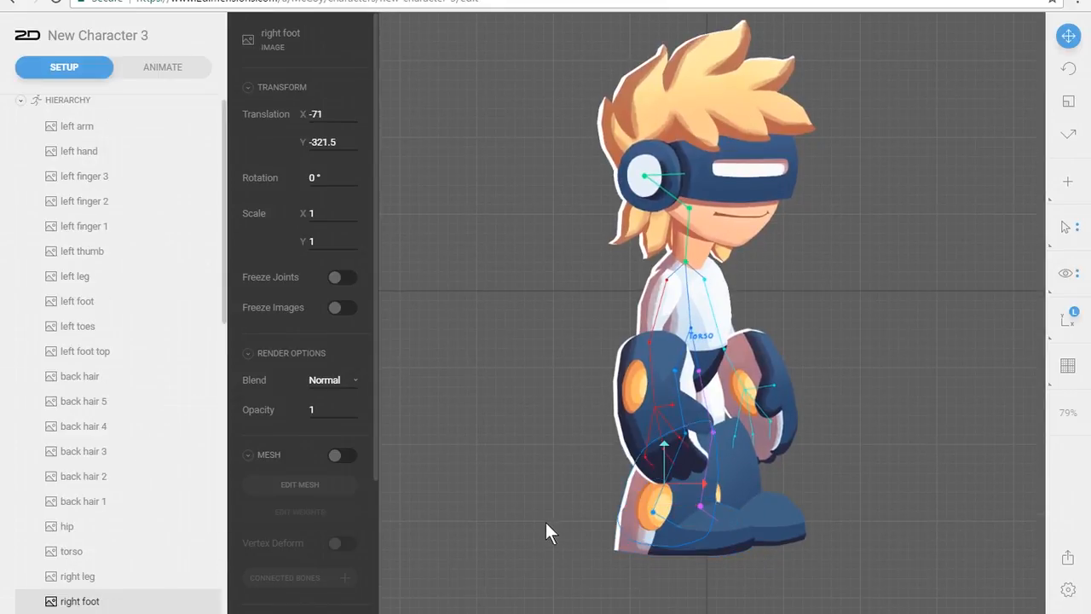
Step: Parent the right foot top to the right foot and the left foot top to the left foot in the hierarchy
left_click(648, 505)
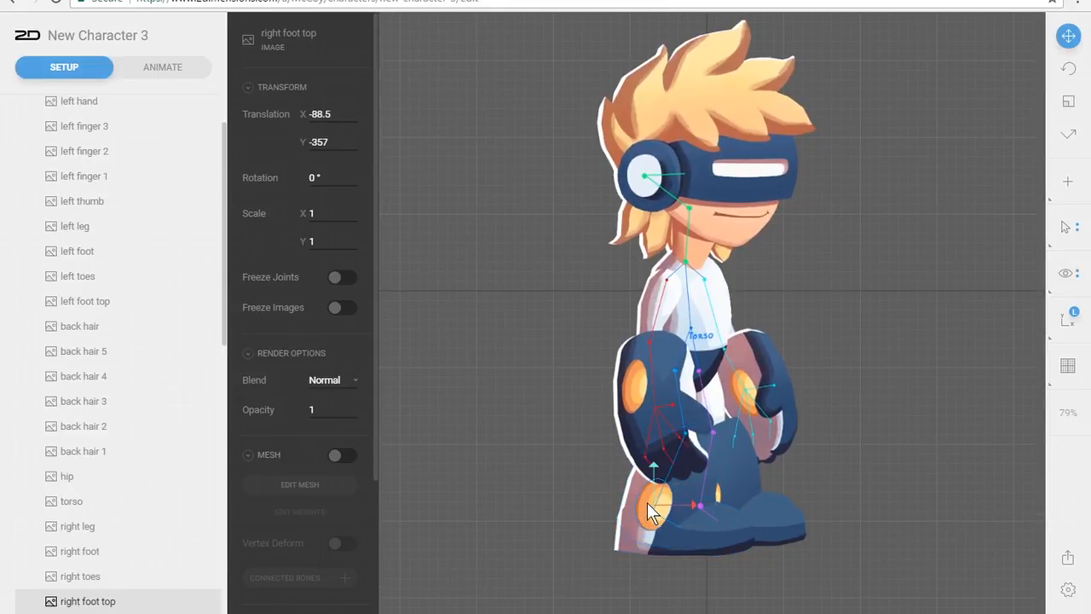
scroll(158, 528, "down", 3)
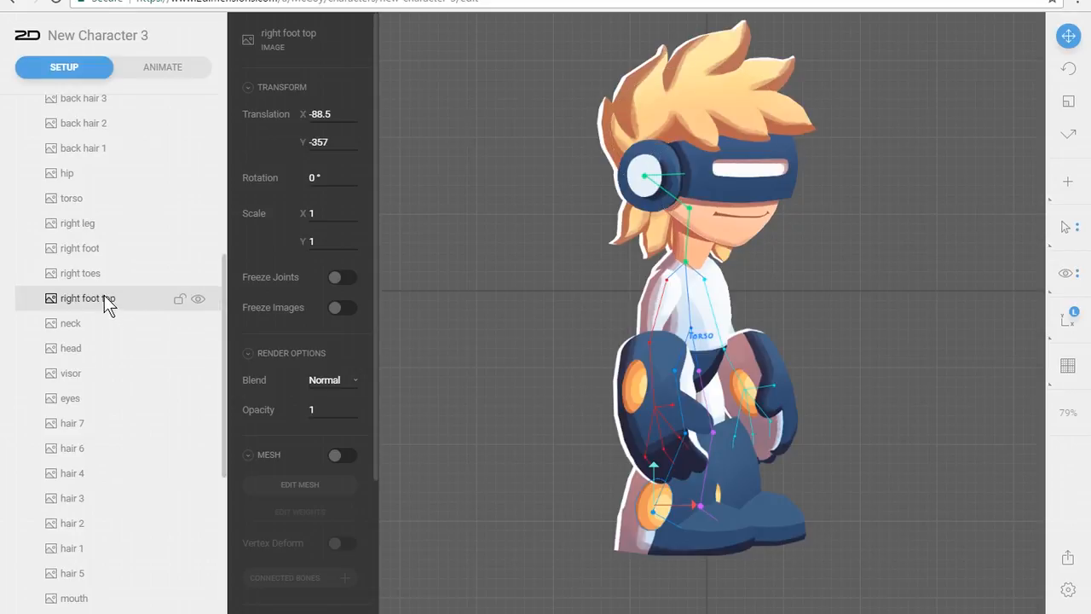
left_click_drag(103, 298, 107, 246)
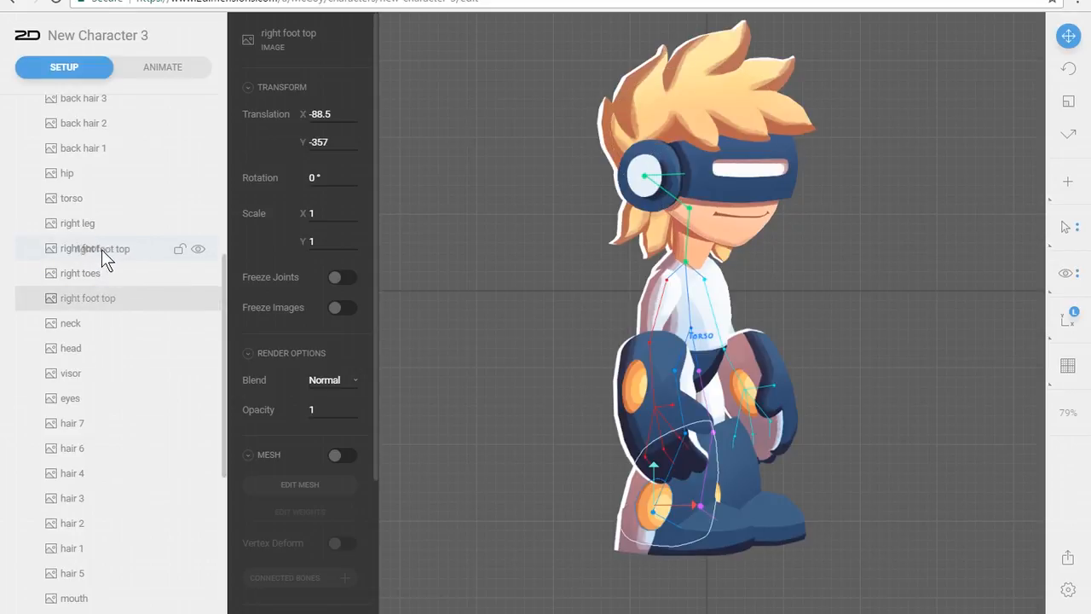
left_click_drag(103, 249, 103, 248)
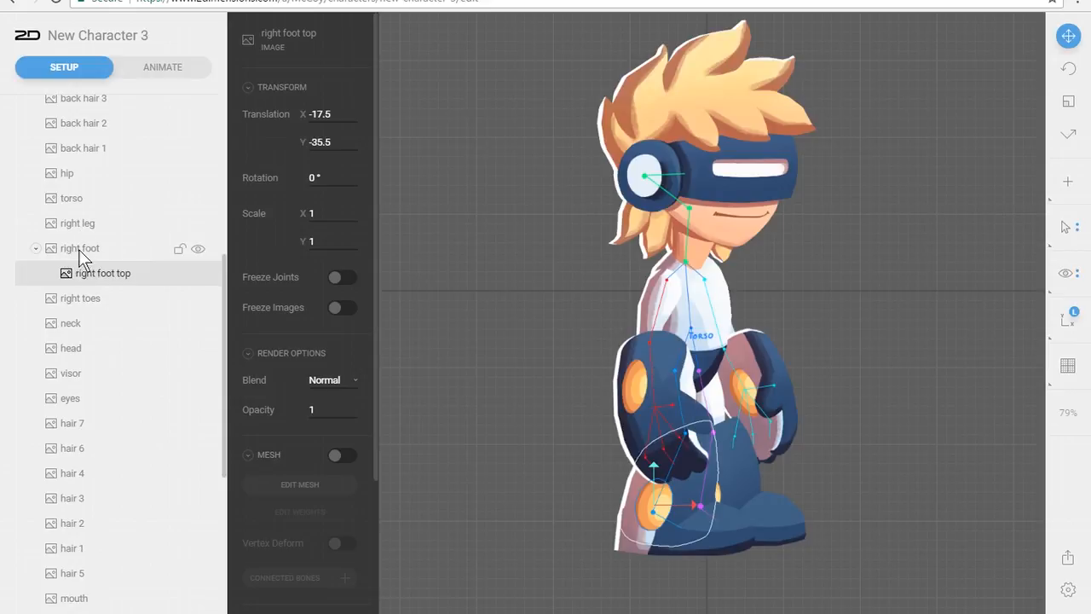
left_click(663, 507)
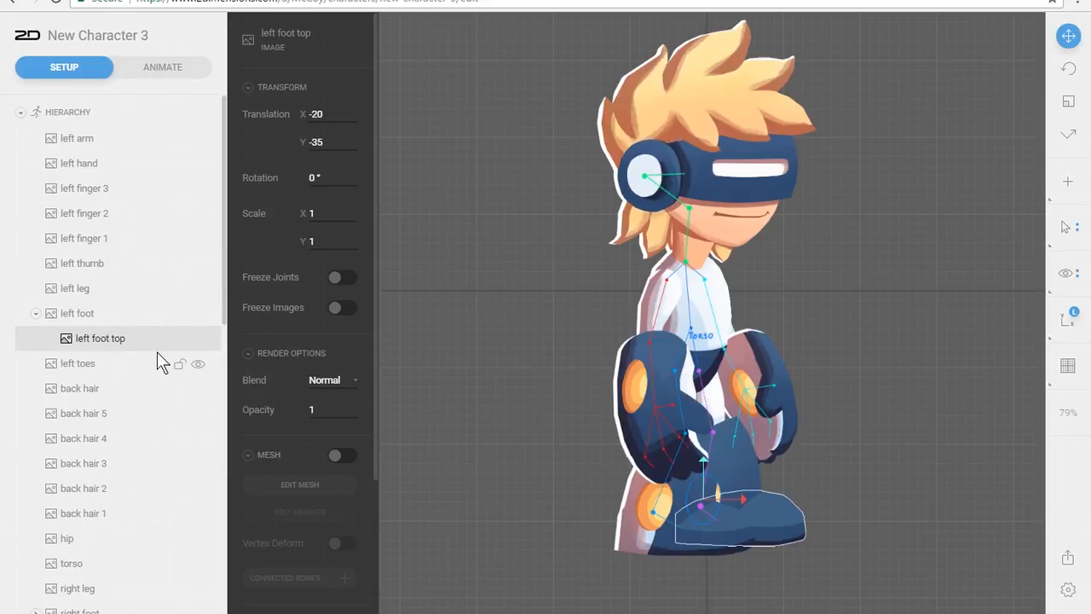
Step: Parent the eyes and the ear piece to the visor in the hierarchy
left_click(770, 258)
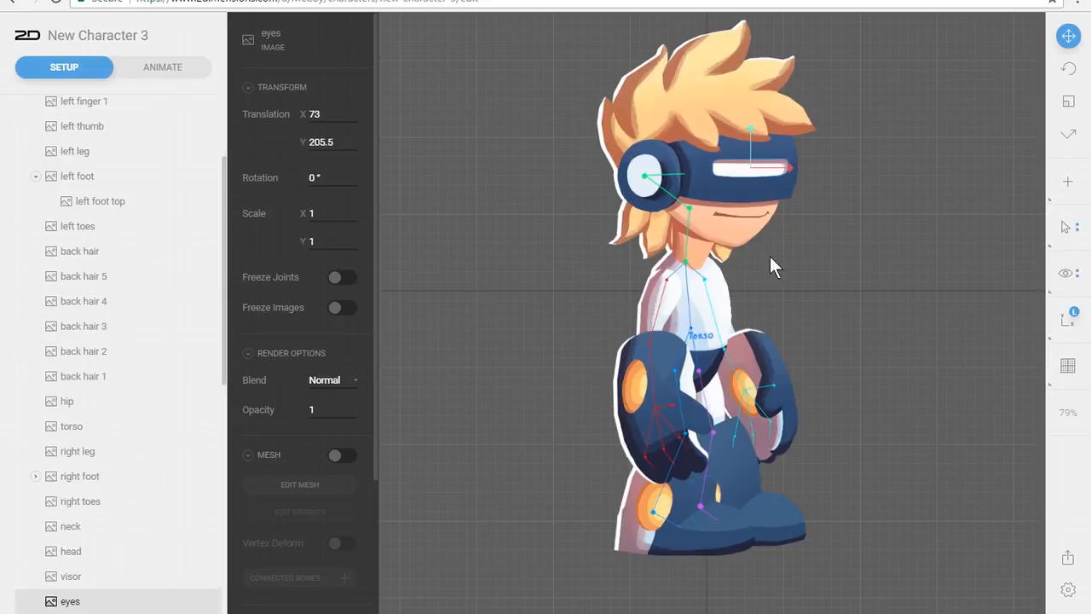
left_click(645, 198)
left_click(749, 173)
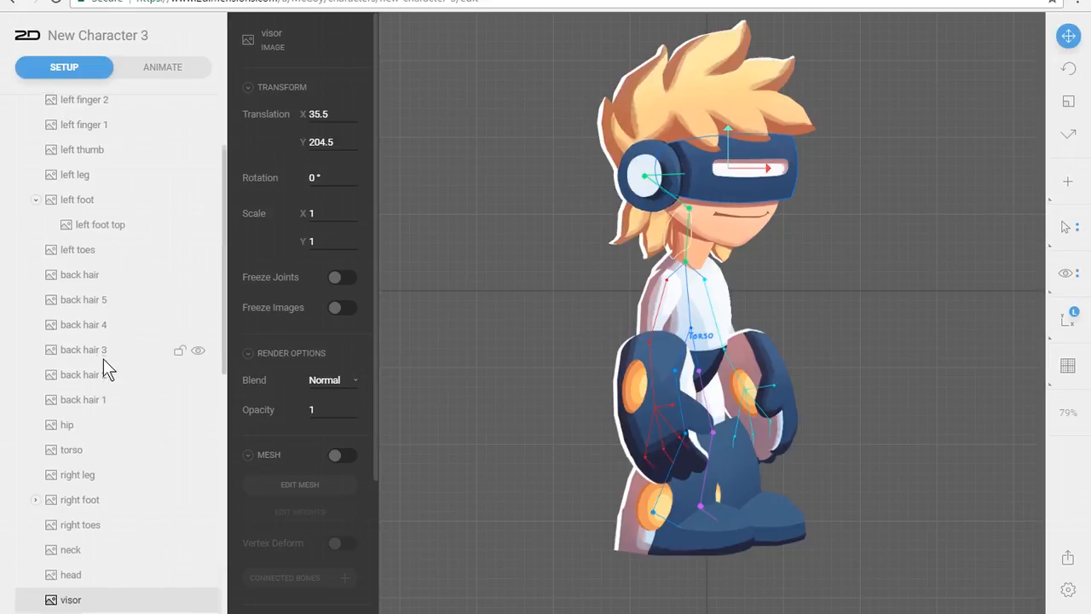
scroll(104, 359, "down", 4)
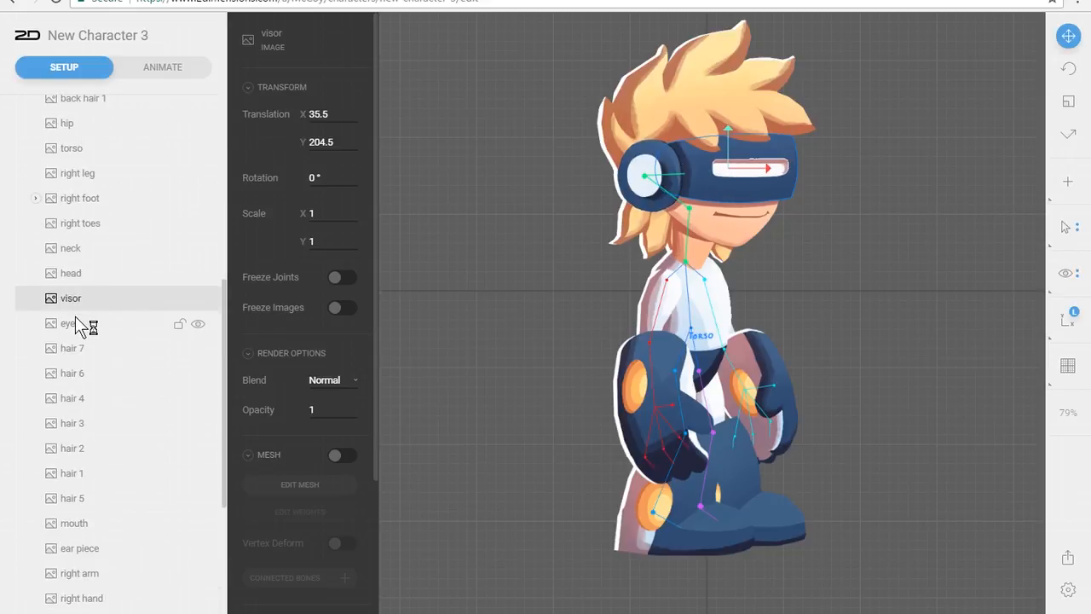
left_click_drag(74, 323, 79, 305)
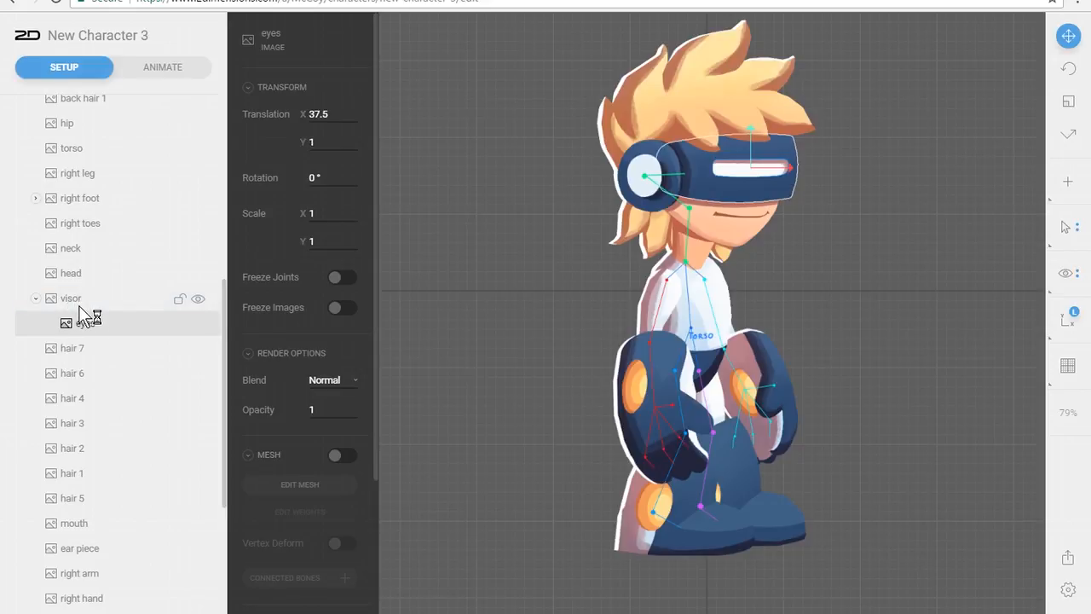
left_click(624, 182)
left_click_drag(73, 603, 117, 354)
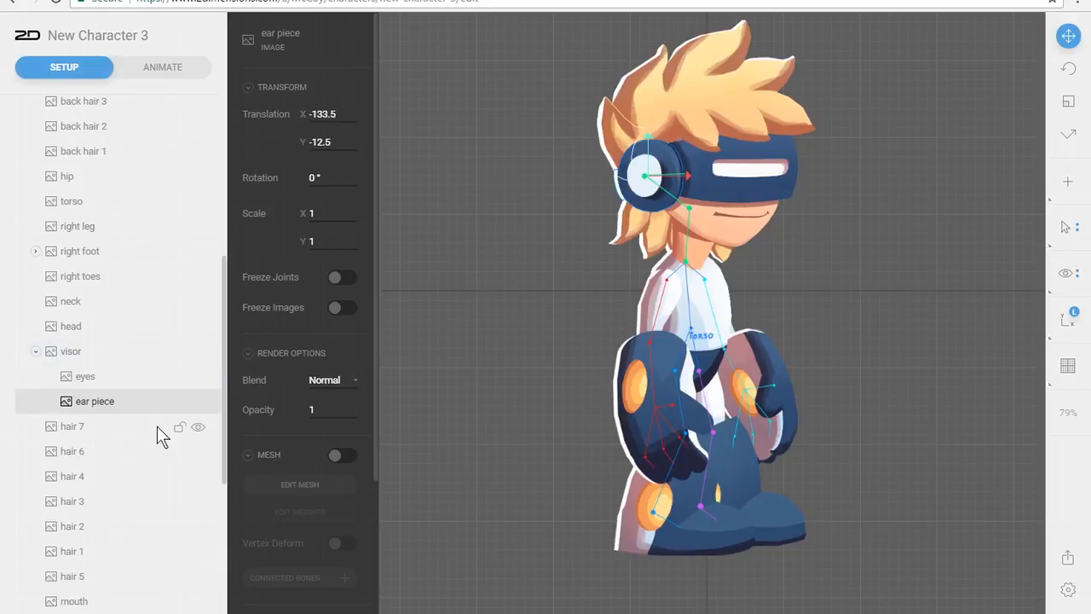
Step: Collapse the visor group, lock and unlock it, and toggle its visibility off and back on together with its children
left_click(36, 351)
left_click(179, 353)
left_click(179, 353)
left_click(198, 353)
left_click(197, 353)
left_click(198, 353)
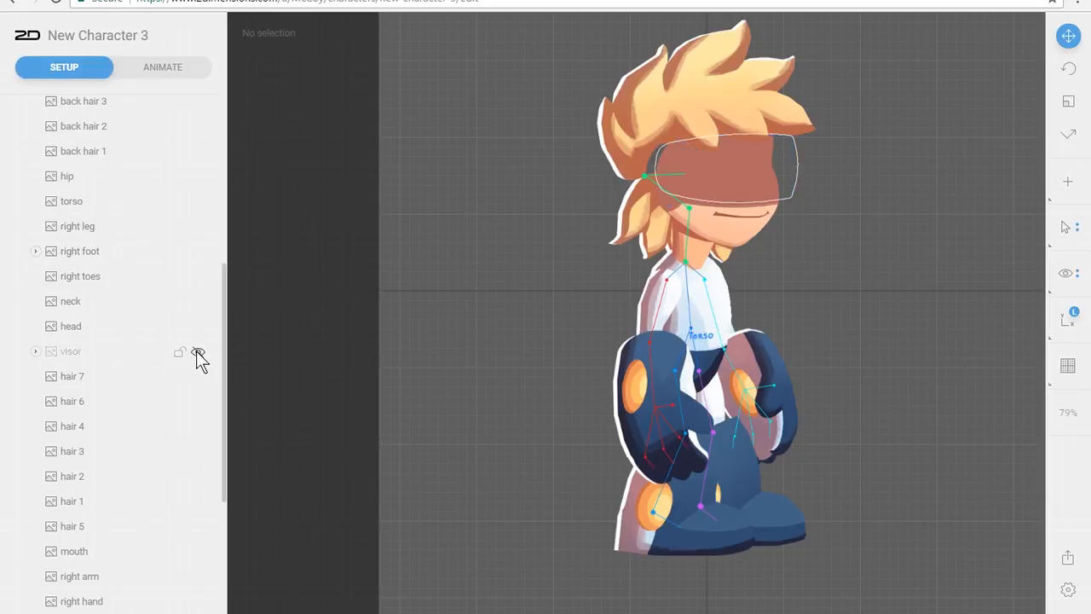
left_click(198, 353)
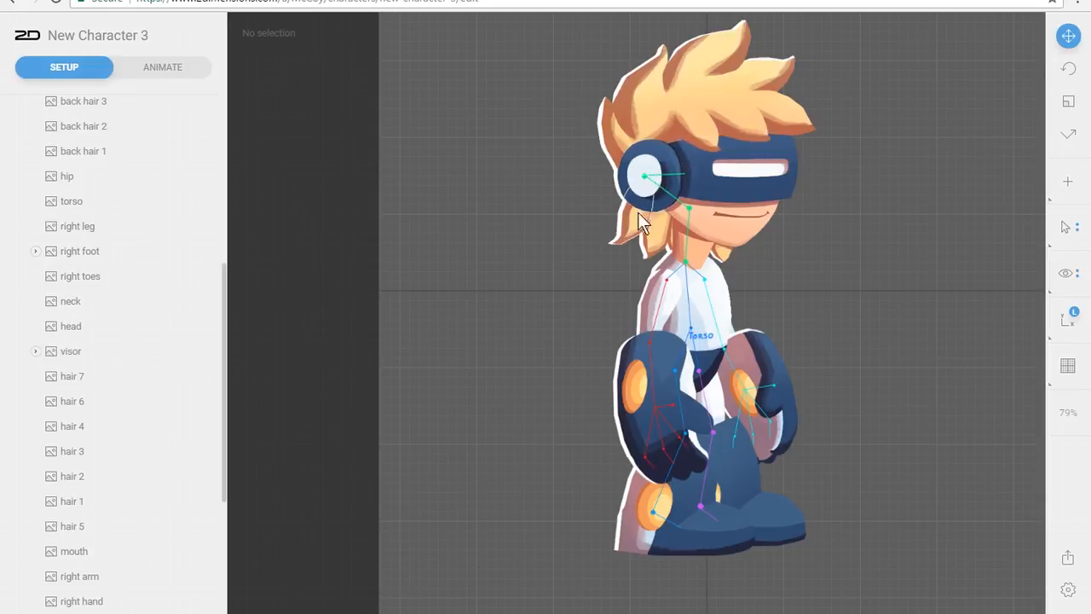
Step: Select the head and the mouth on the stage, and parent the mouth to the head in the hierarchy
left_click(737, 228)
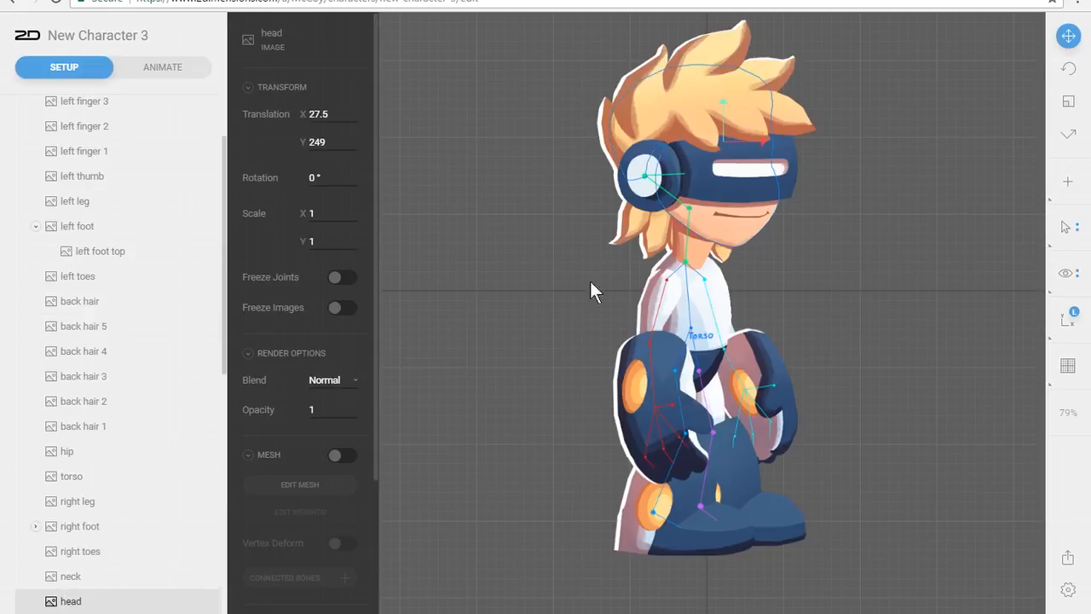
left_click(731, 216)
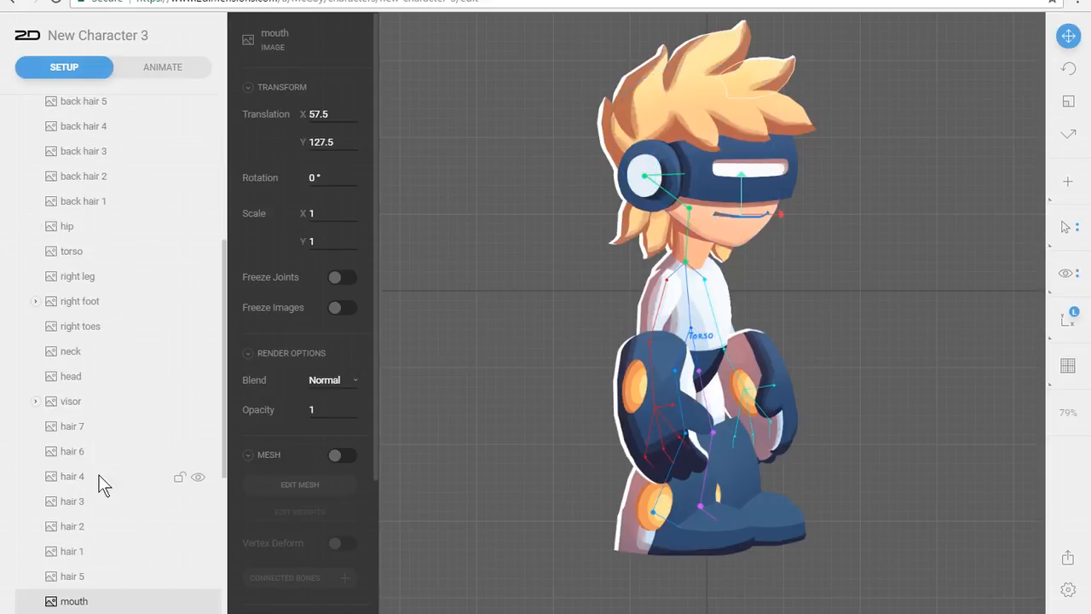
scroll(111, 483, "down", 1)
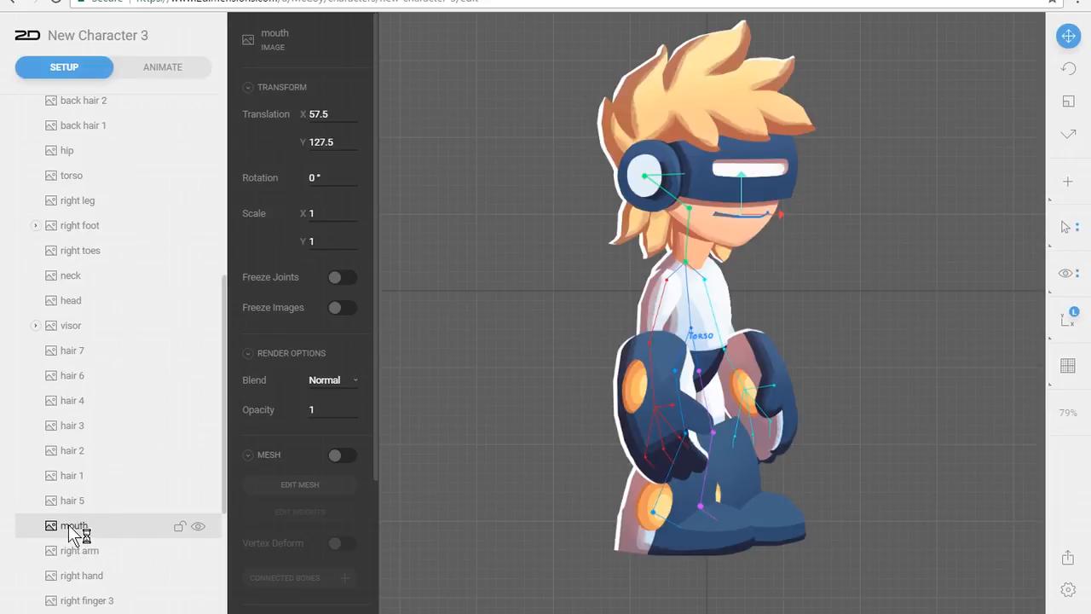
left_click_drag(72, 523, 121, 316)
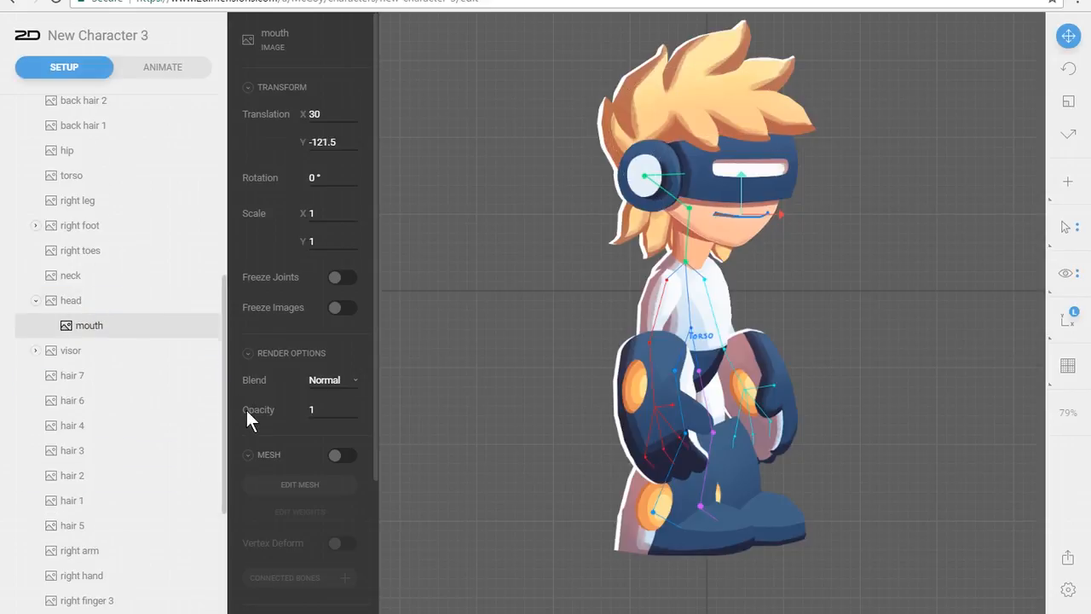